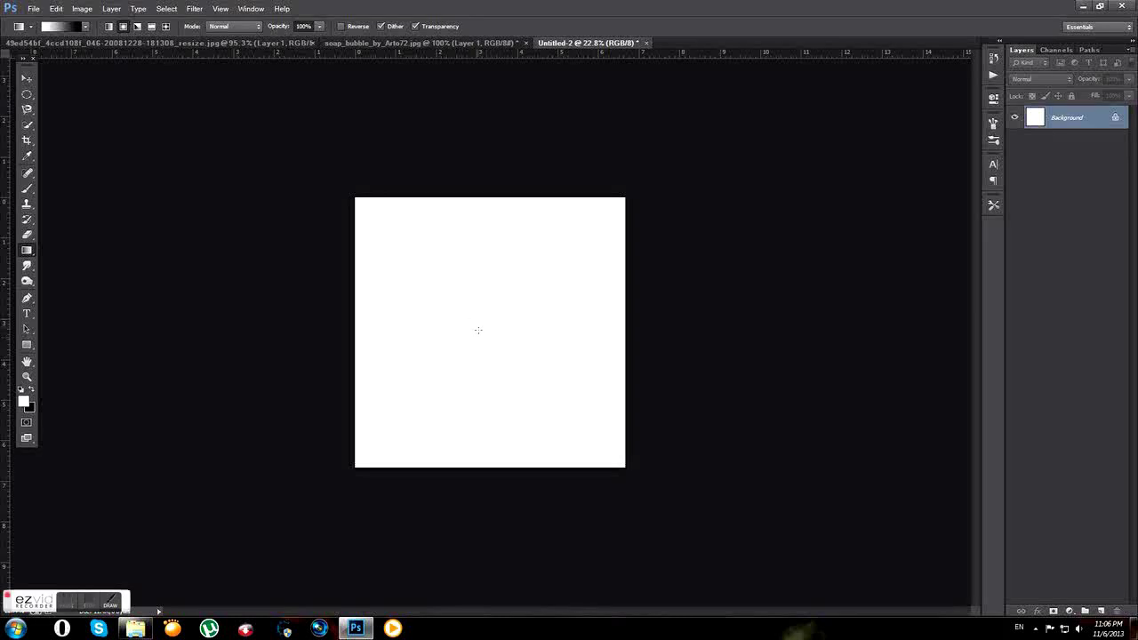
# Fill Untitled-2 with a radial white-to-grey gradient, then show the soap bubble photo.
pyautogui.moveTo(522, 306)
pyautogui.mouseDown()
pyautogui.moveTo(748, 101)
pyautogui.moveTo(775, 96)
pyautogui.mouseUp()
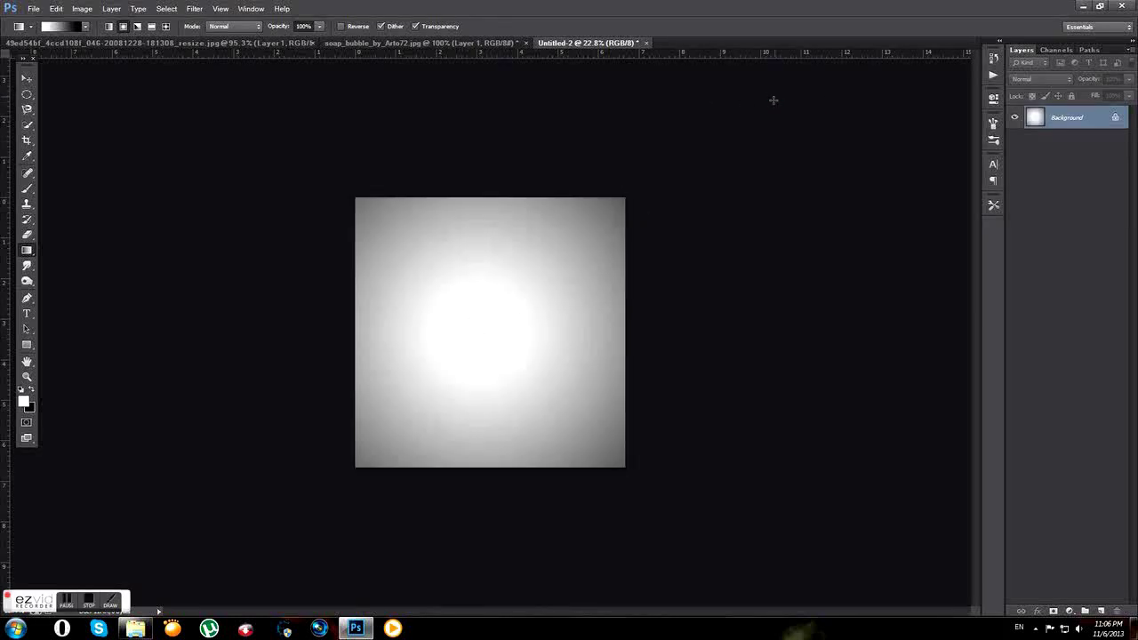
pyautogui.click(484, 45)
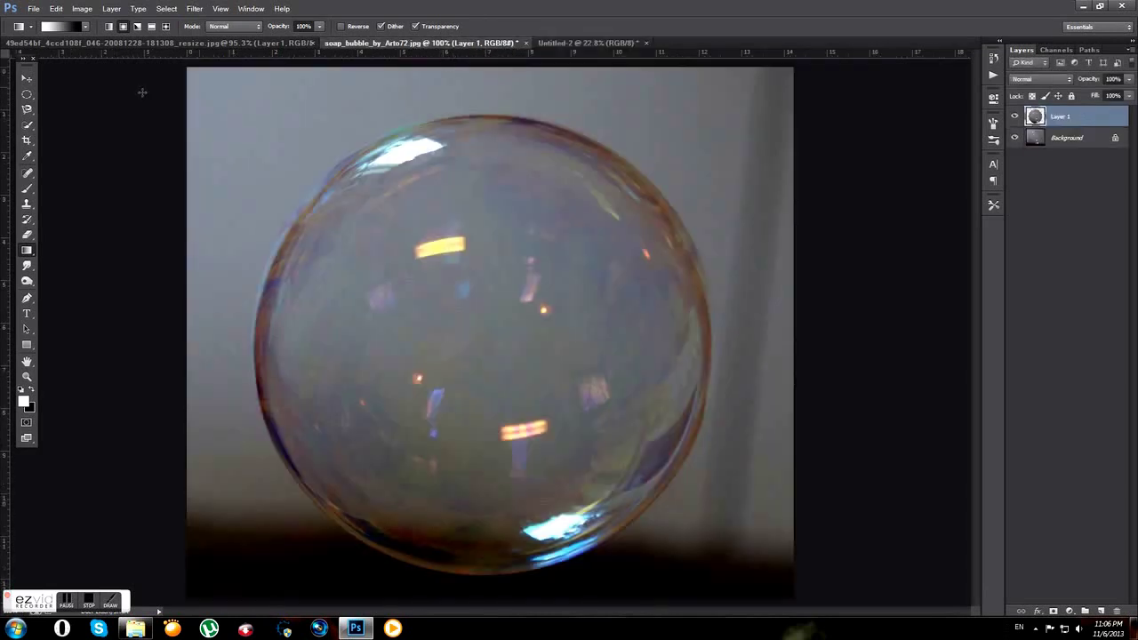
# Check the bubble cut-out, then drag it into the gradient document as Layer 1.
pyautogui.click(27, 78)
pyautogui.click(1014, 137)
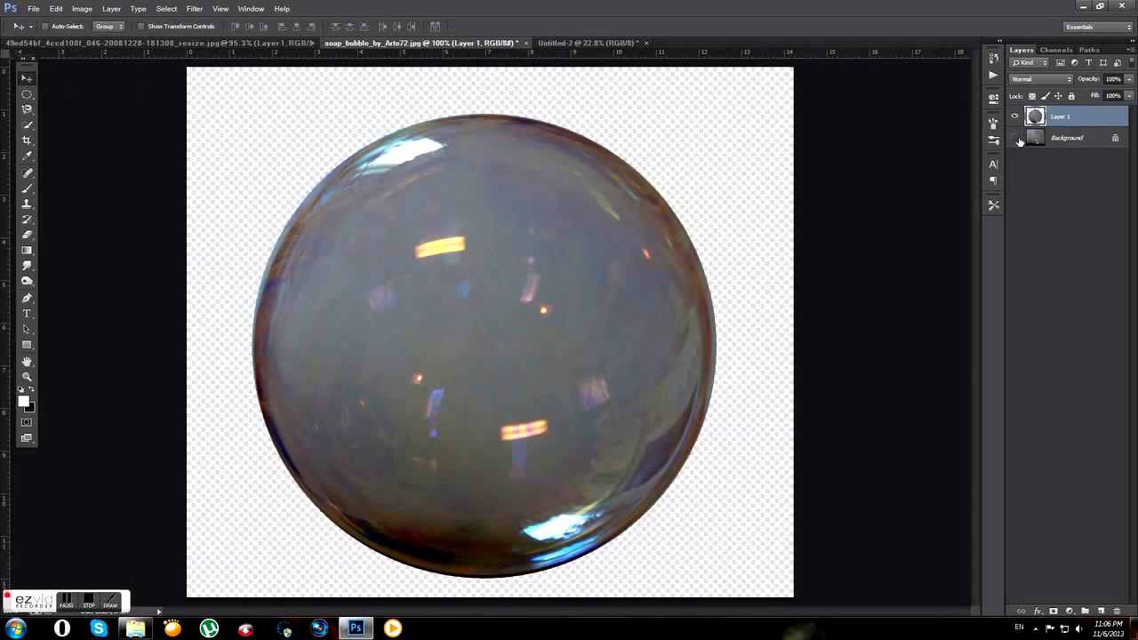
pyautogui.click(1017, 138)
pyautogui.moveTo(433, 216); pyautogui.dragTo(494, 316)
# Close soap_bubble_by_Arto72.jpg without saving changes.
pyautogui.click(422, 43)
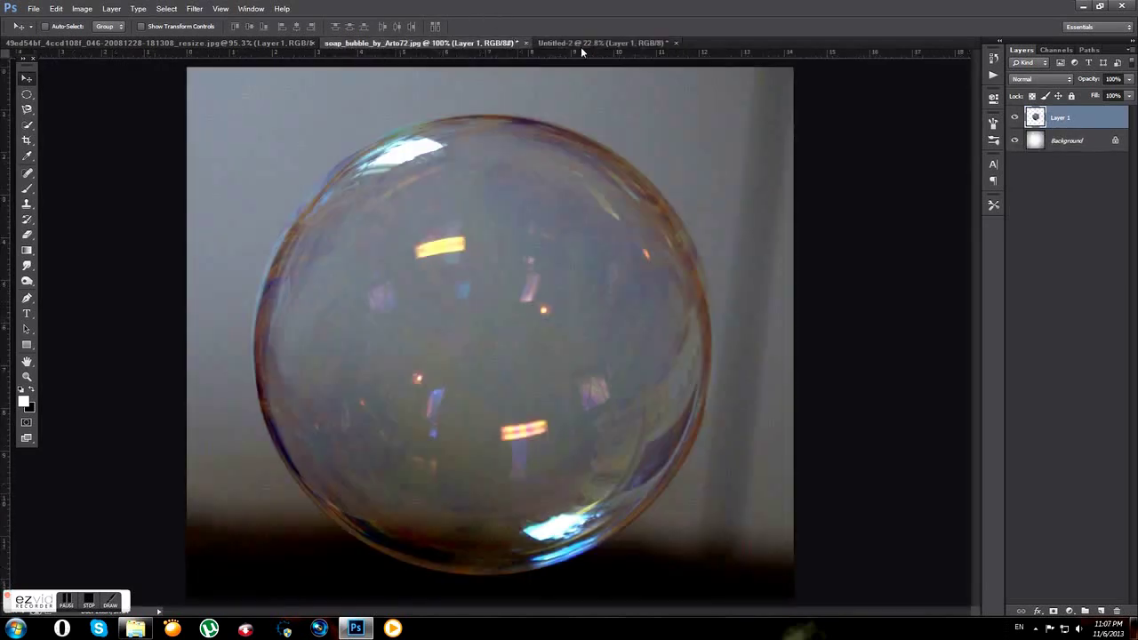
pyautogui.click(525, 43)
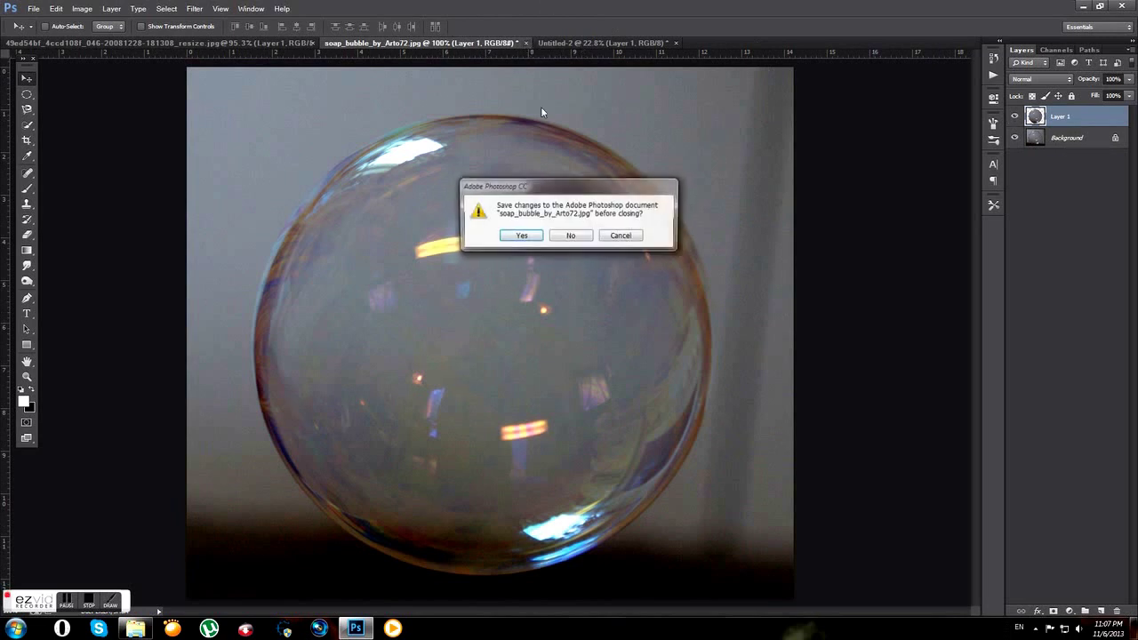
pyautogui.click(569, 238)
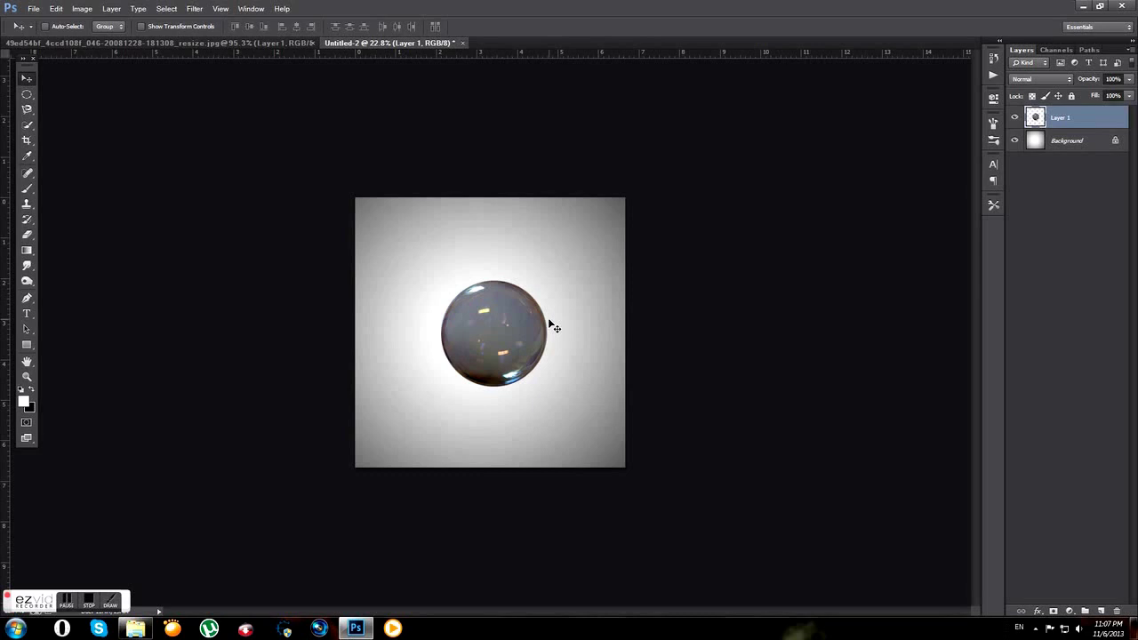
# Stretch the bubble vertically by dragging its top and bottom transform handles.
pyautogui.hotkey('ctrl', '0')
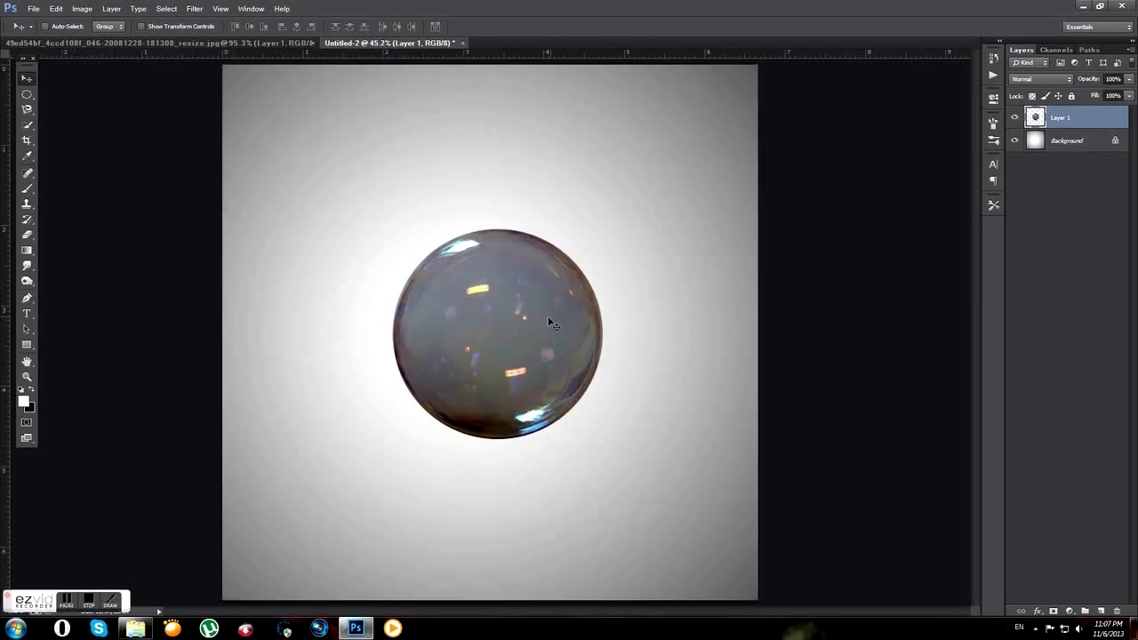
pyautogui.hotkey('ctrl', 't')
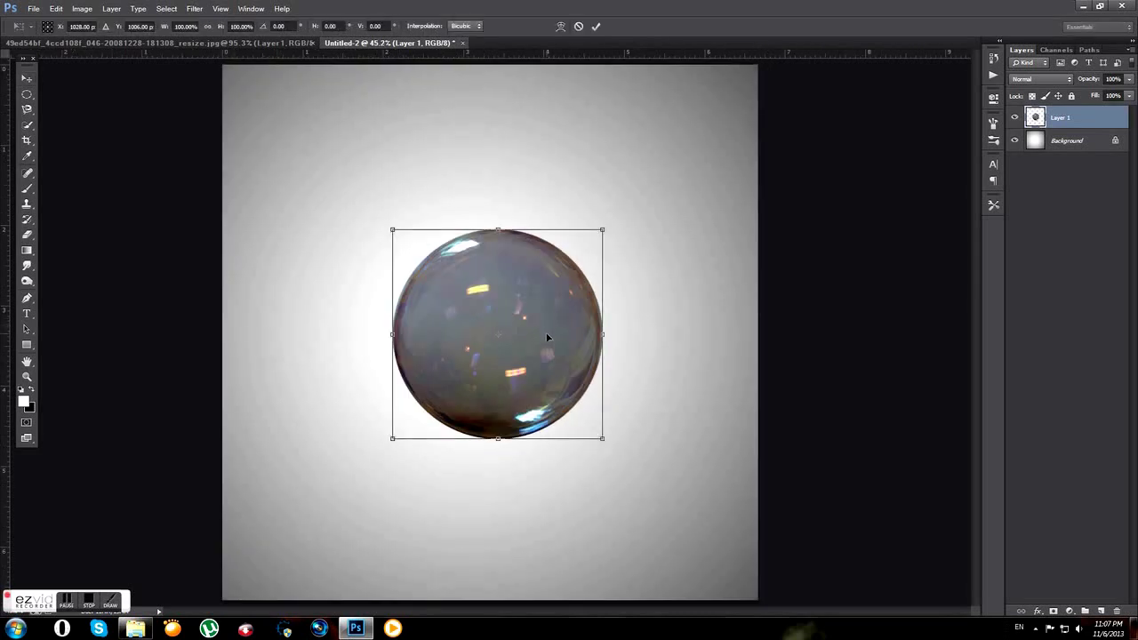
pyautogui.moveTo(498, 438); pyautogui.dragTo(498, 460)
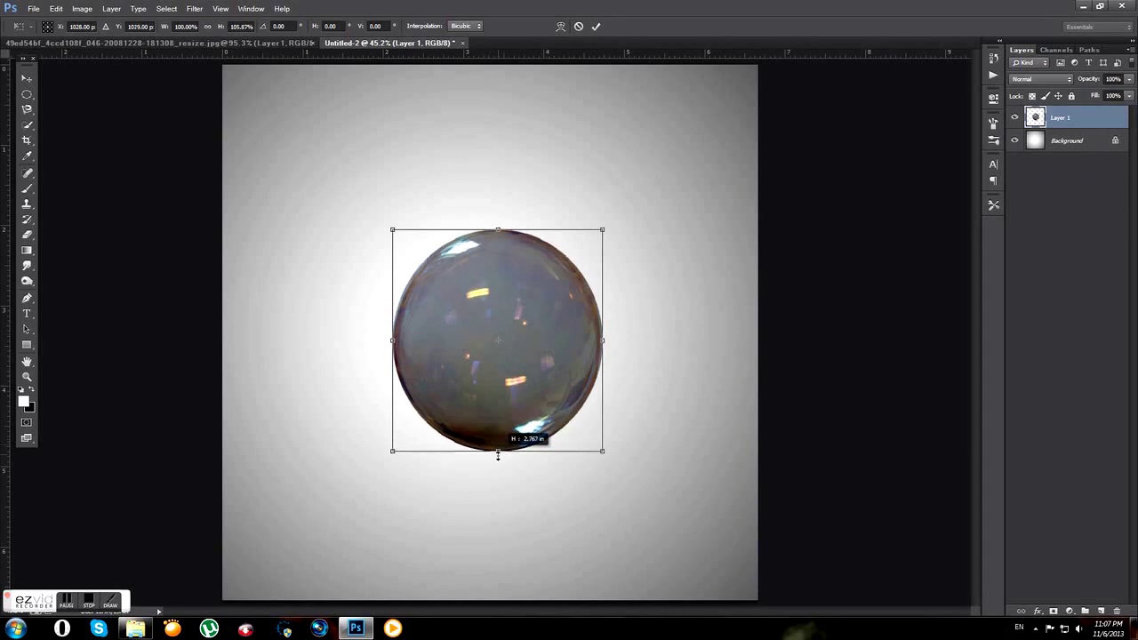
pyautogui.moveTo(500, 221); pyautogui.dragTo(500, 178)
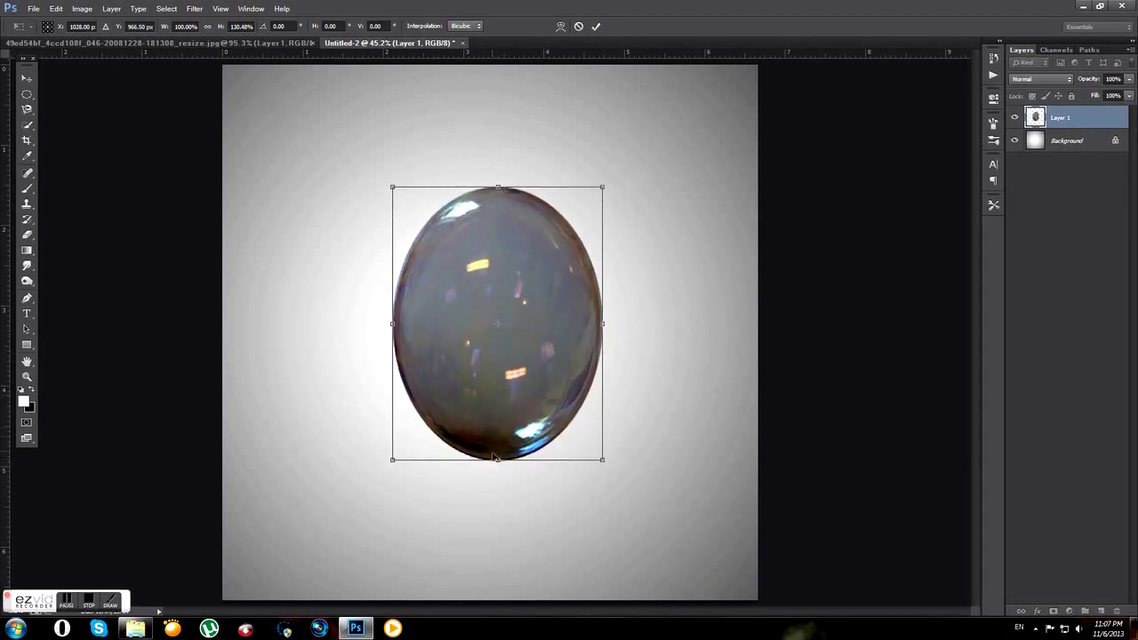
pyautogui.moveTo(499, 466); pyautogui.dragTo(498, 479)
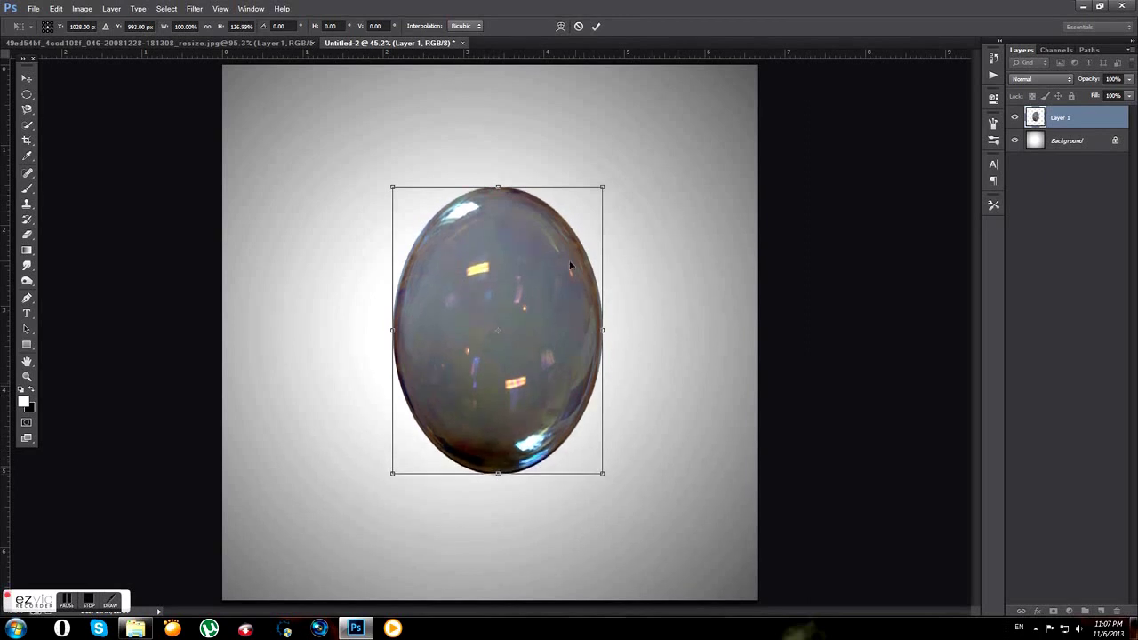
pyautogui.press('Return')
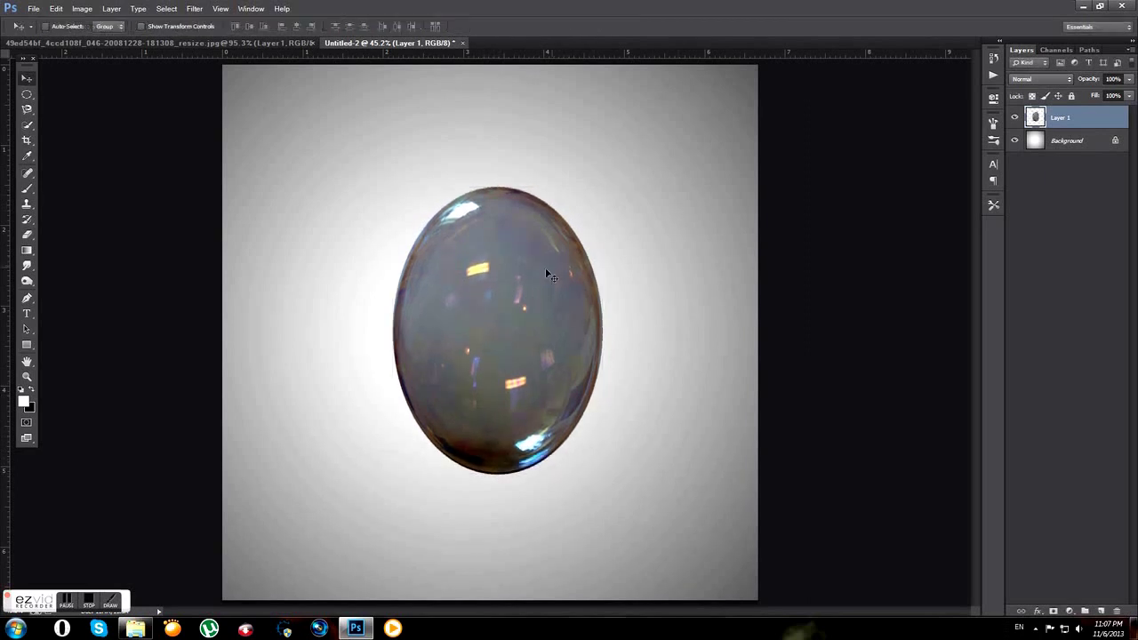
# Warp the bubble into an egg by pulling in its top and bottom corners.
pyautogui.hotkey('ctrl', 't')
pyautogui.rightClick(561, 276)
pyautogui.click(575, 362)
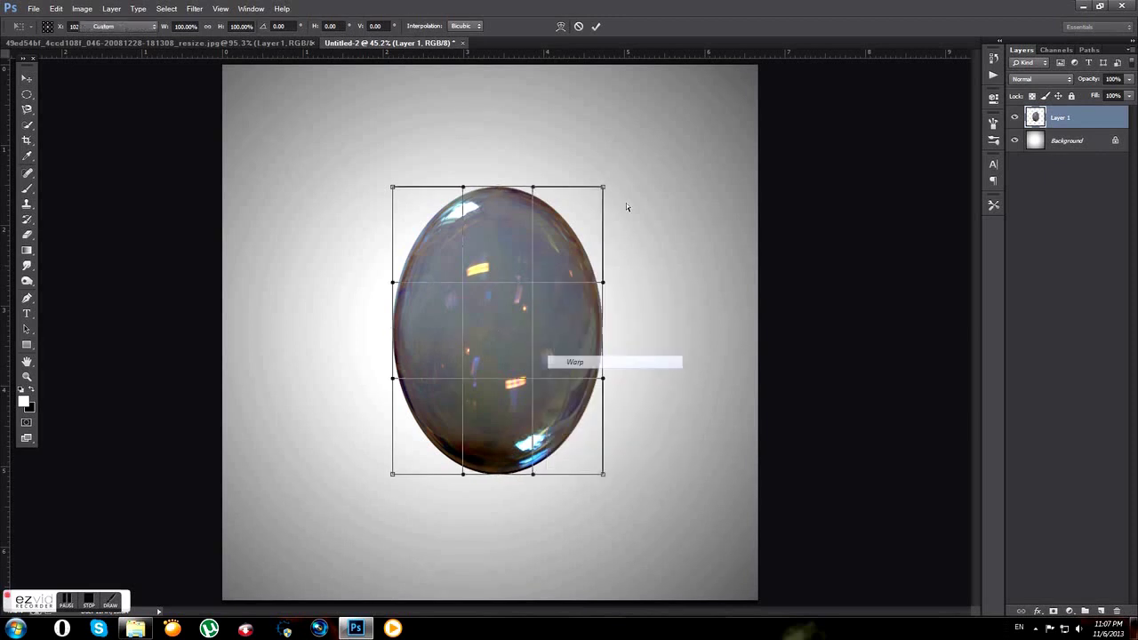
pyautogui.moveTo(602, 187); pyautogui.dragTo(569, 188)
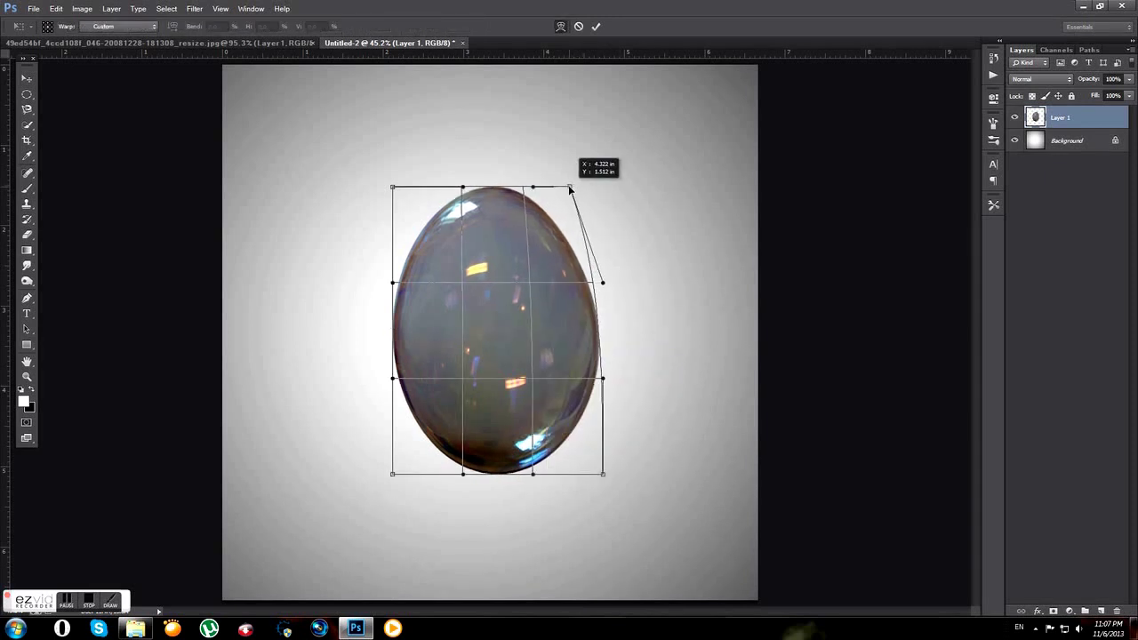
pyautogui.moveTo(393, 187); pyautogui.dragTo(423, 186)
pyautogui.moveTo(603, 474); pyautogui.dragTo(583, 474)
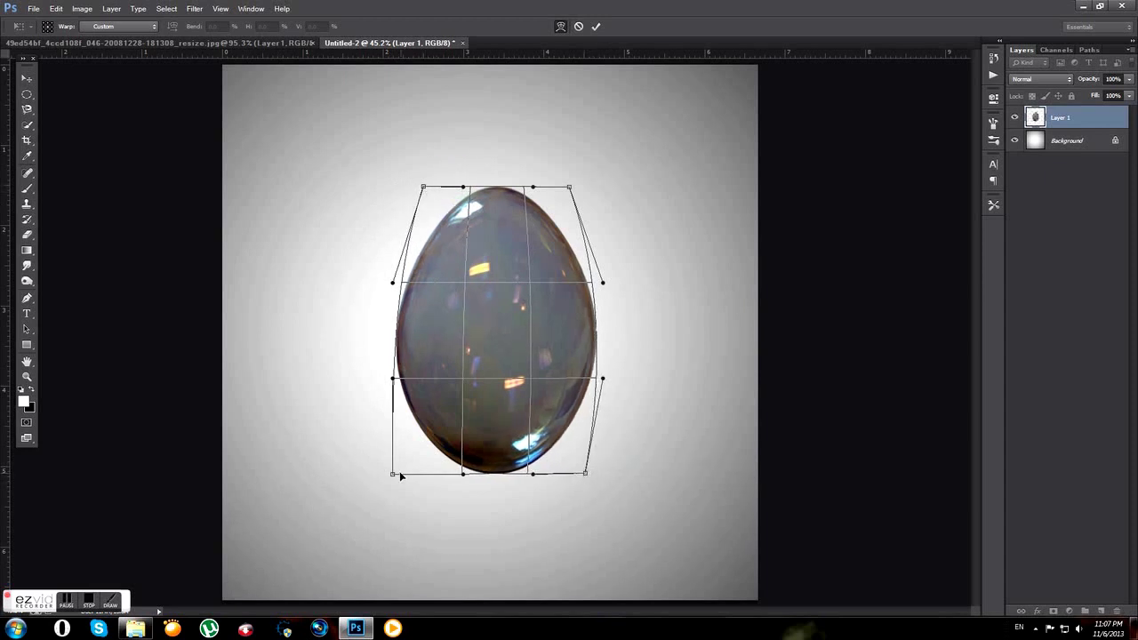
pyautogui.moveTo(399, 474); pyautogui.dragTo(412, 474)
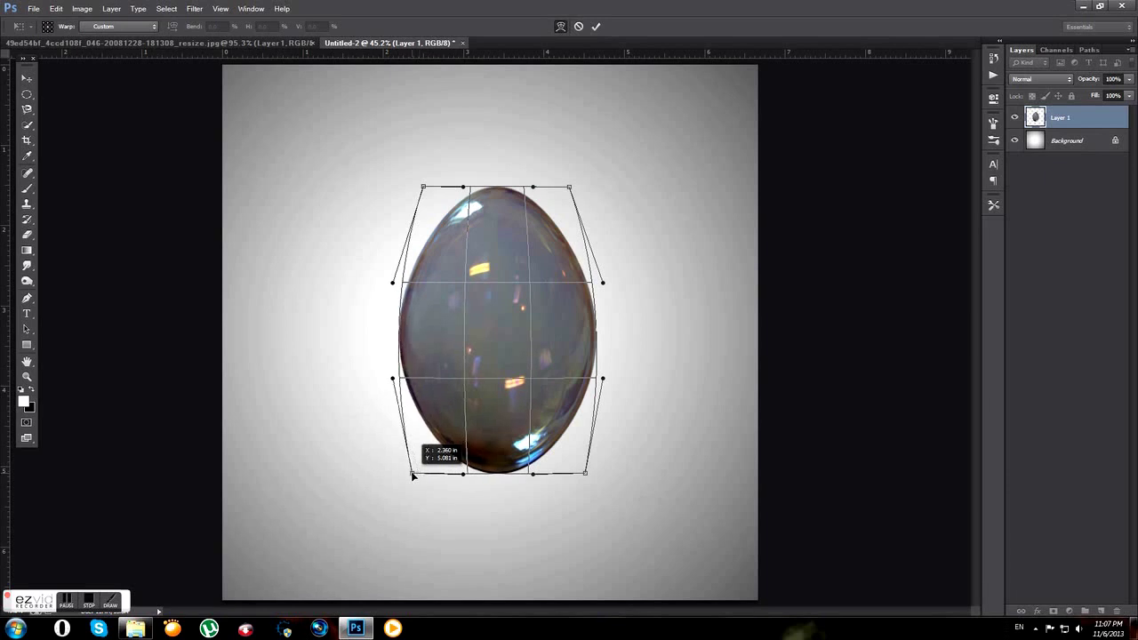
pyautogui.moveTo(411, 476); pyautogui.dragTo(409, 473)
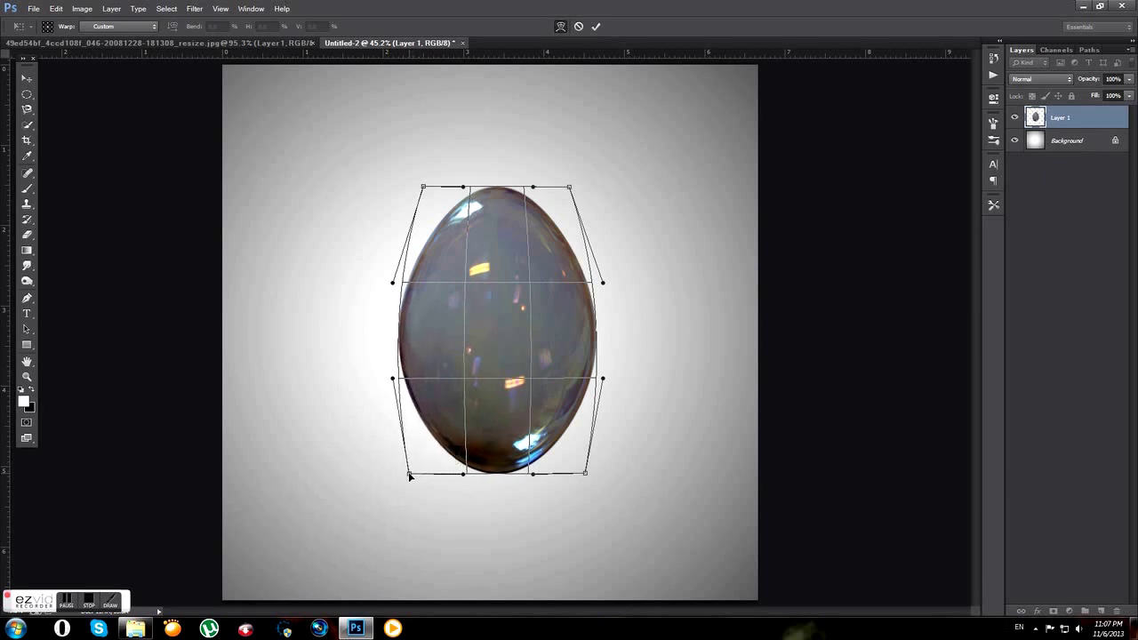
pyautogui.press('Return')
pyautogui.keyDown('alt'); pyautogui.scroll(-2, 586, 402); pyautogui.keyUp('alt')
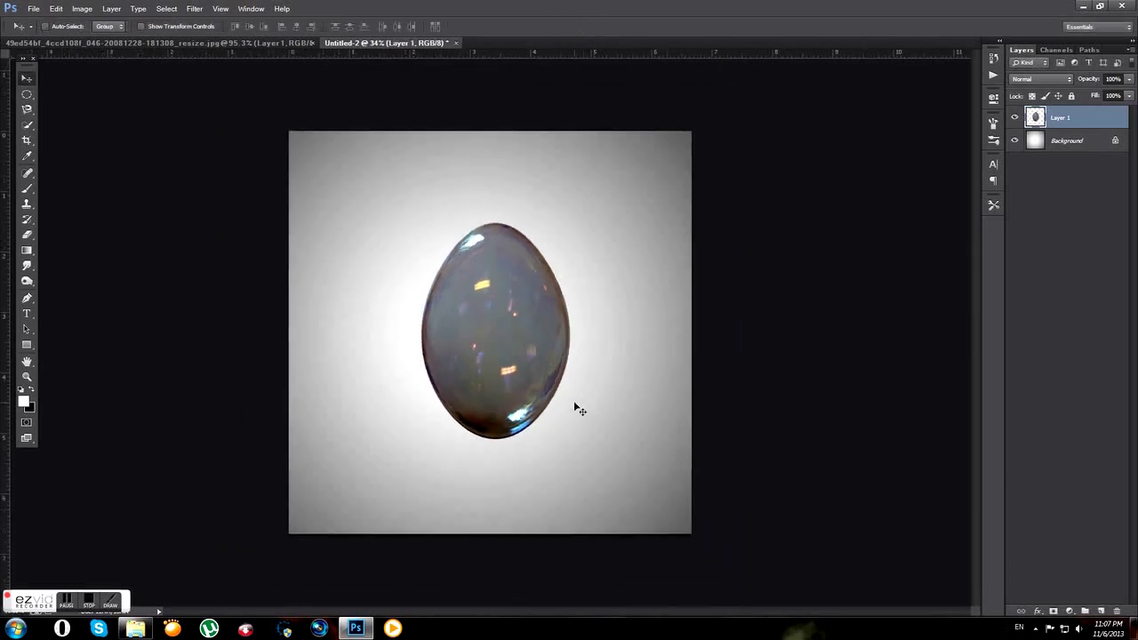
# Scale the egg up to roughly 134% using the corner handles.
pyautogui.hotkey('ctrl', 't')
pyautogui.moveTo(571, 222); pyautogui.dragTo(596, 186)
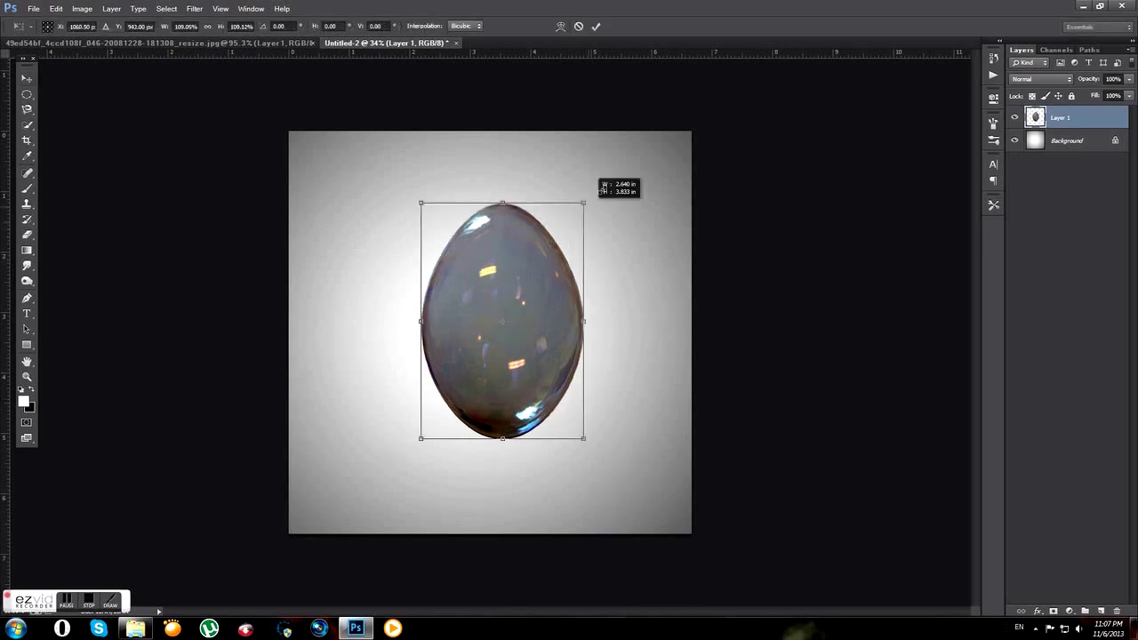
pyautogui.moveTo(420, 438); pyautogui.dragTo(396, 473)
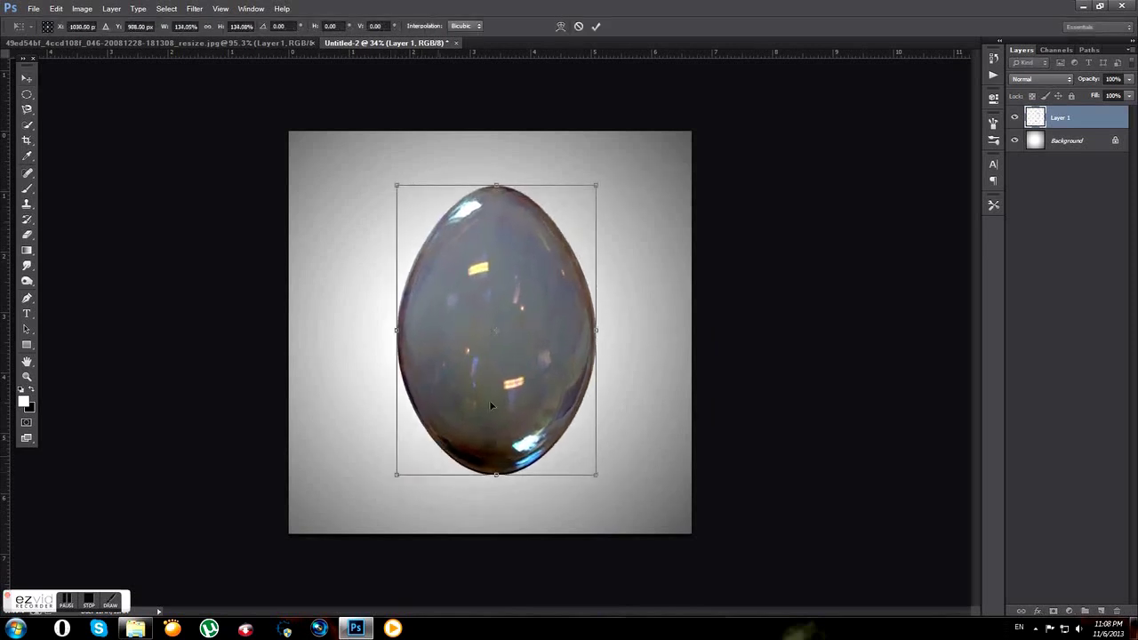
pyautogui.press('Return')
# Set Layer 1's opacity to 30%.
pyautogui.click(1113, 78)
pyautogui.write('30')
pyautogui.press('Return')
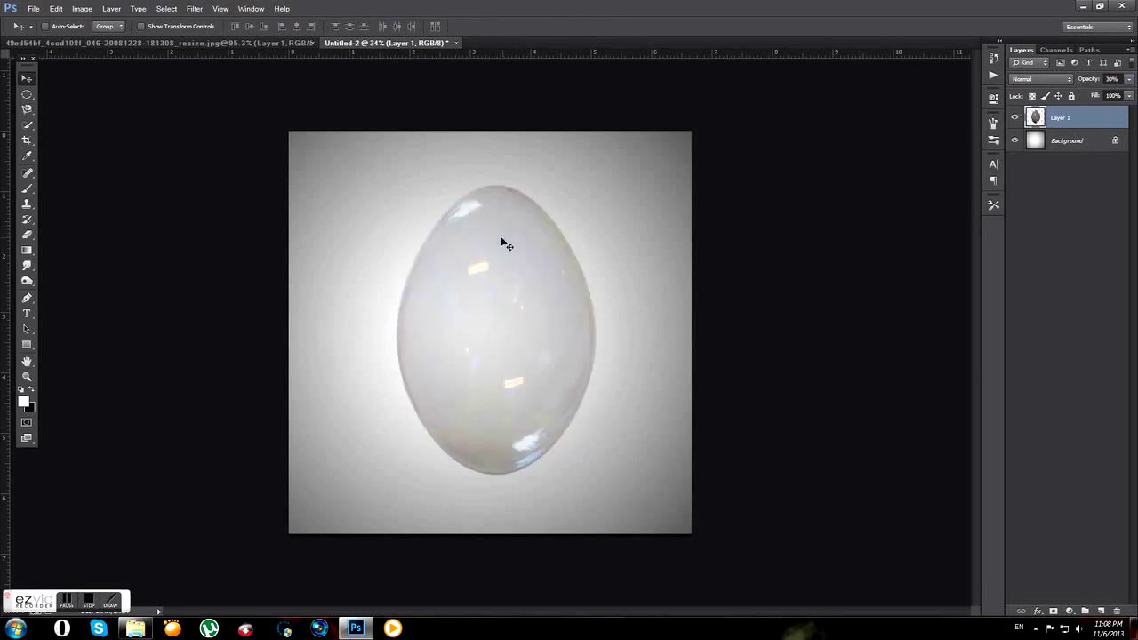
# Check the cracked egg photo's yolk cut-out and drag it into the egg composition.
pyautogui.click(258, 42)
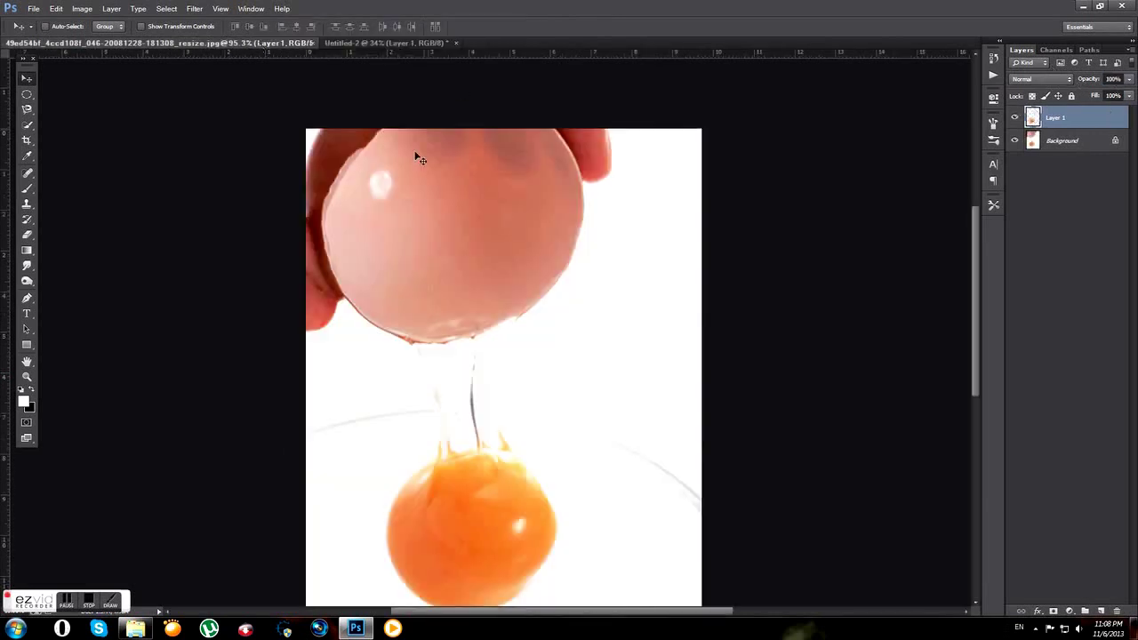
pyautogui.click(1016, 118)
pyautogui.click(1016, 118)
pyautogui.click(1014, 141)
pyautogui.click(1014, 141)
pyautogui.click(418, 44)
pyautogui.moveTo(418, 46)
pyautogui.mouseDown()
pyautogui.moveTo(500, 292)
pyautogui.moveTo(475, 398)
pyautogui.mouseUp()
# Enlarge the yolk to about 193%, raise it inside the egg, and tilt it 7.2°.
pyautogui.hotkey('ctrl', 't')
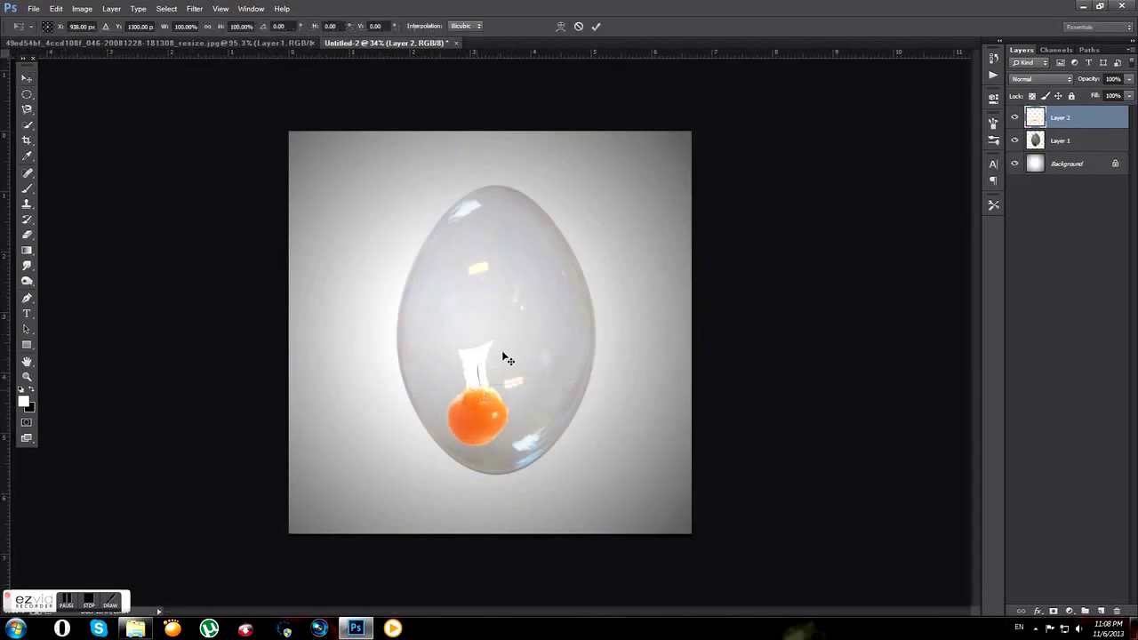
pyautogui.moveTo(507, 338); pyautogui.dragTo(548, 262)
pyautogui.moveTo(517, 327); pyautogui.dragTo(515, 294)
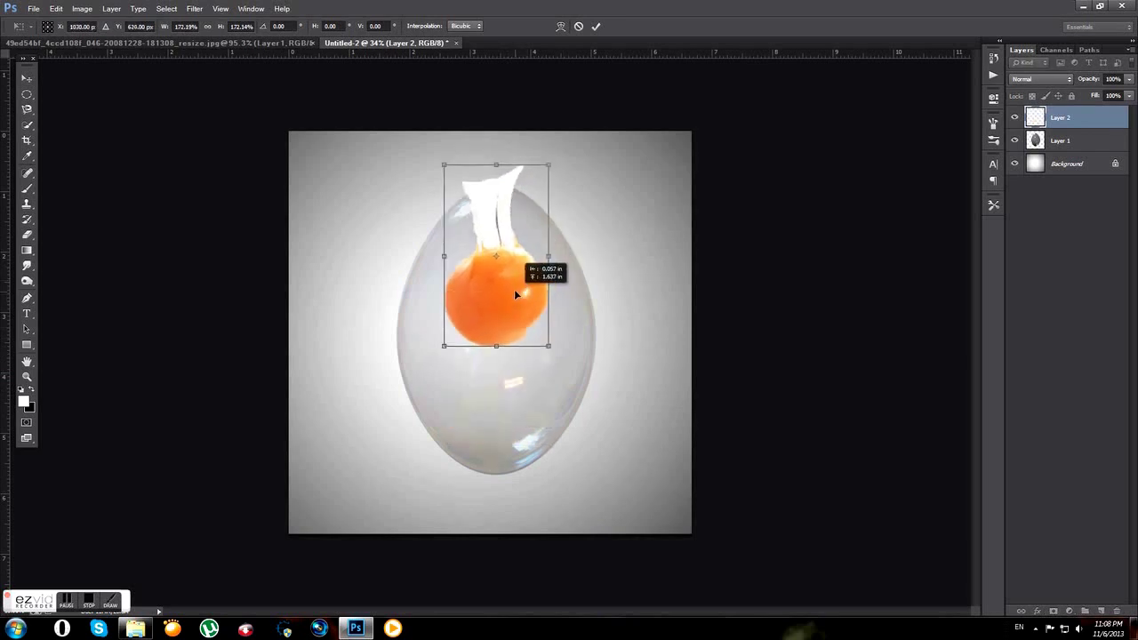
pyautogui.moveTo(554, 341); pyautogui.dragTo(560, 352)
pyautogui.moveTo(449, 352); pyautogui.dragTo(442, 363)
pyautogui.moveTo(576, 191); pyautogui.dragTo(578, 171)
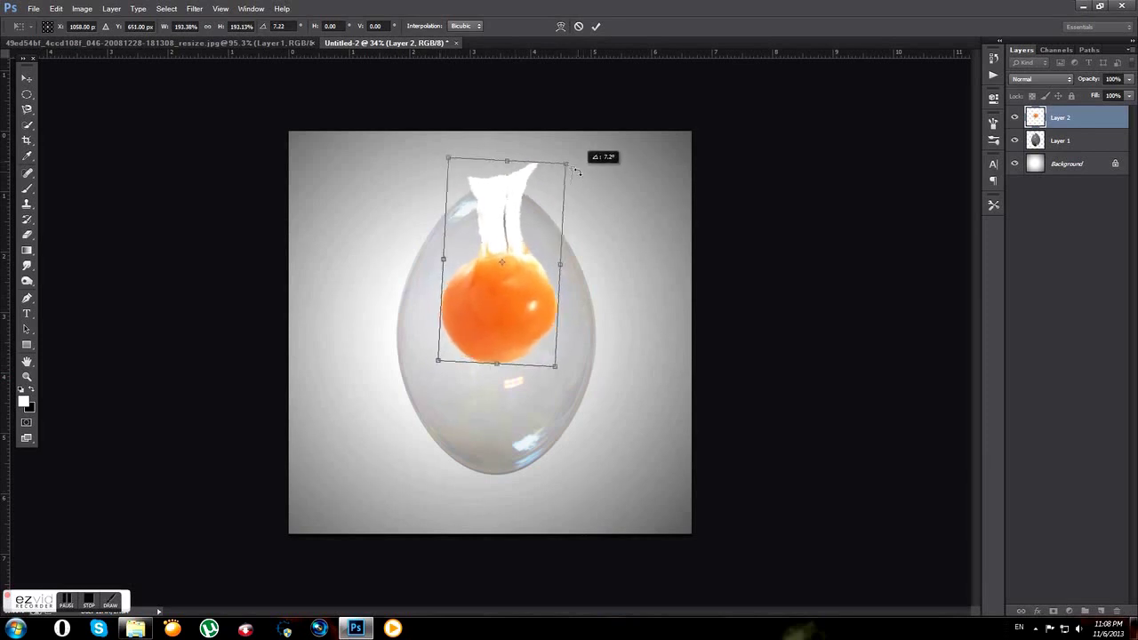
pyautogui.doubleClick(501, 329)
# Add a layer mask to Layer 2 and brush out the white flap atop the tissue strand.
pyautogui.hotkey('ctrl', '0')
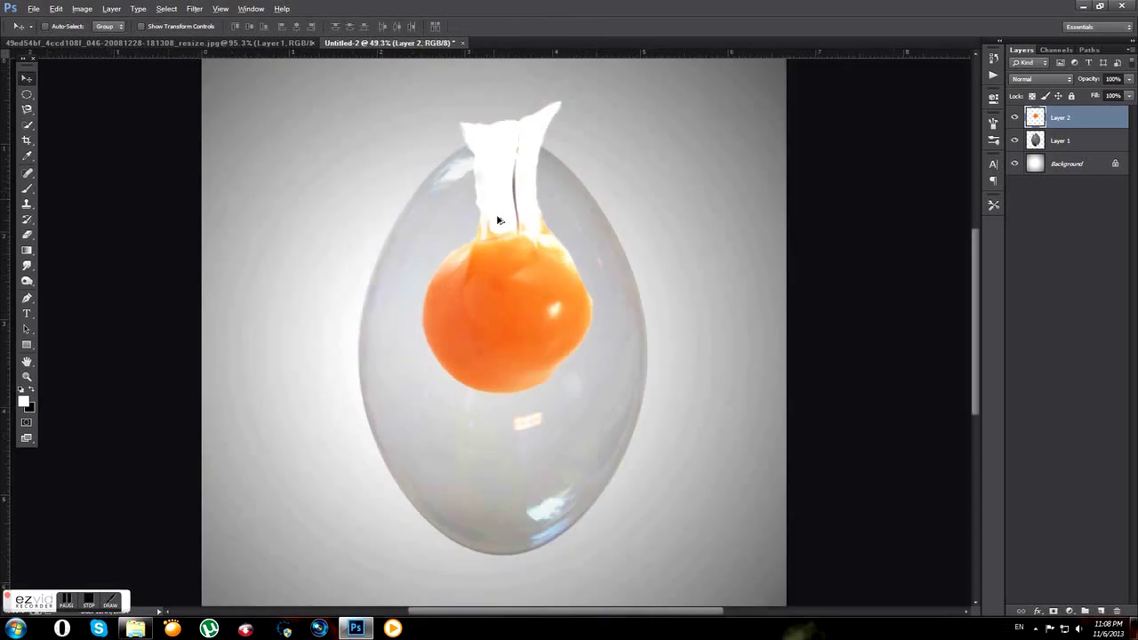
pyautogui.scroll(1, 498, 220)
pyautogui.click(1053, 611)
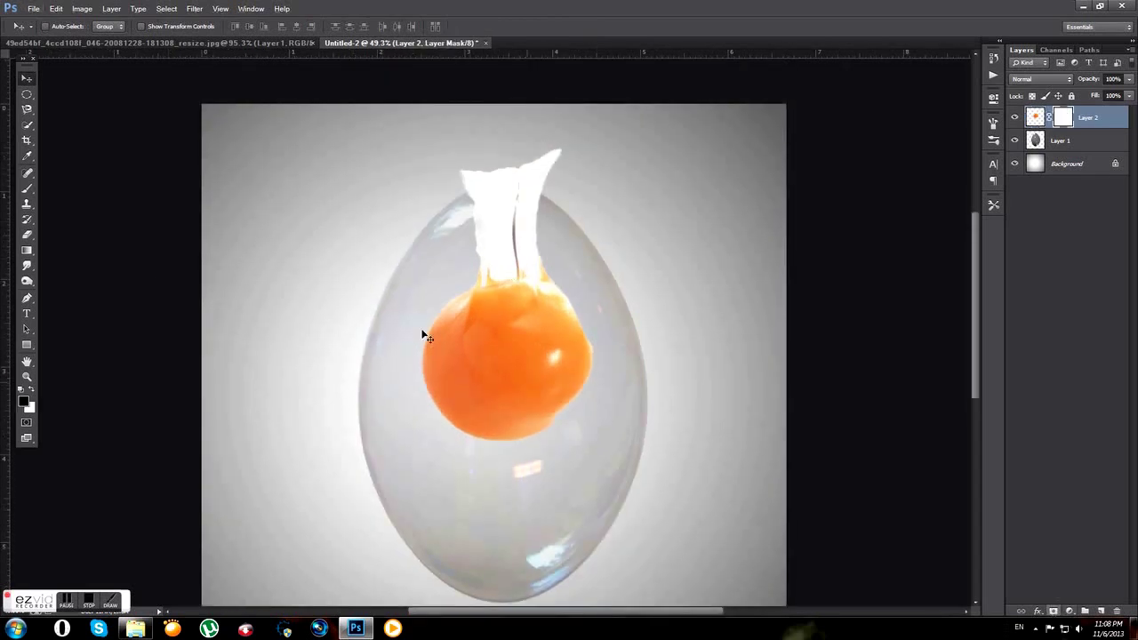
pyautogui.click(27, 189)
pyautogui.scroll(3, 544, 140)
pyautogui.scroll(2, 549, 147)
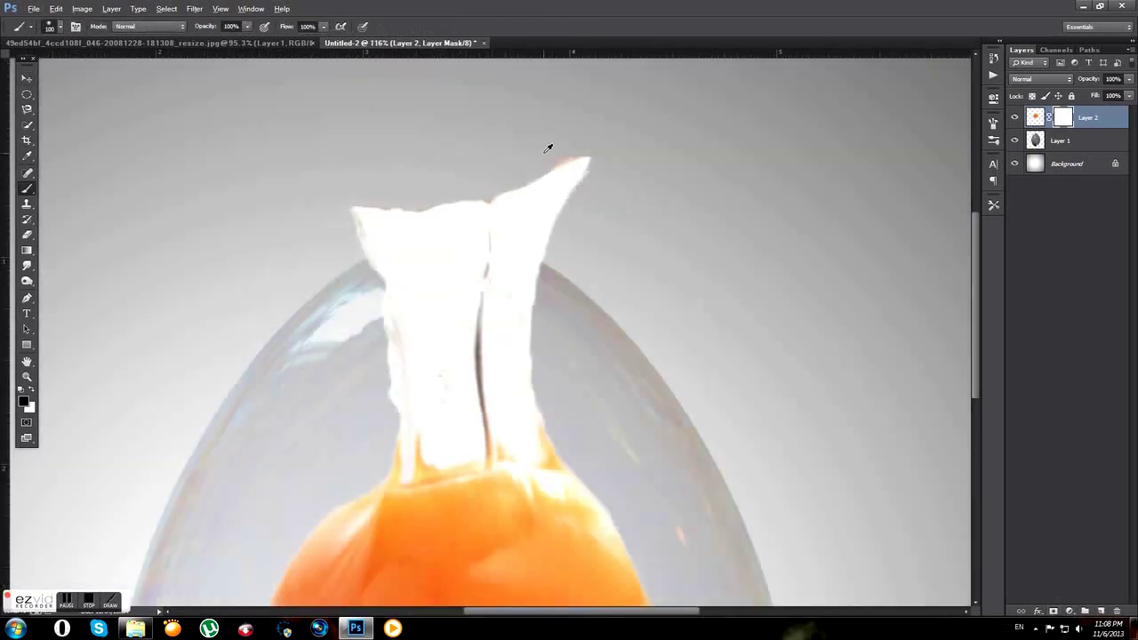
pyautogui.moveTo(582, 153)
pyautogui.mouseDown()
pyautogui.moveTo(530, 184)
pyautogui.moveTo(336, 213)
pyautogui.moveTo(412, 182)
pyautogui.moveTo(453, 230)
pyautogui.mouseUp()
pyautogui.click(1035, 117)
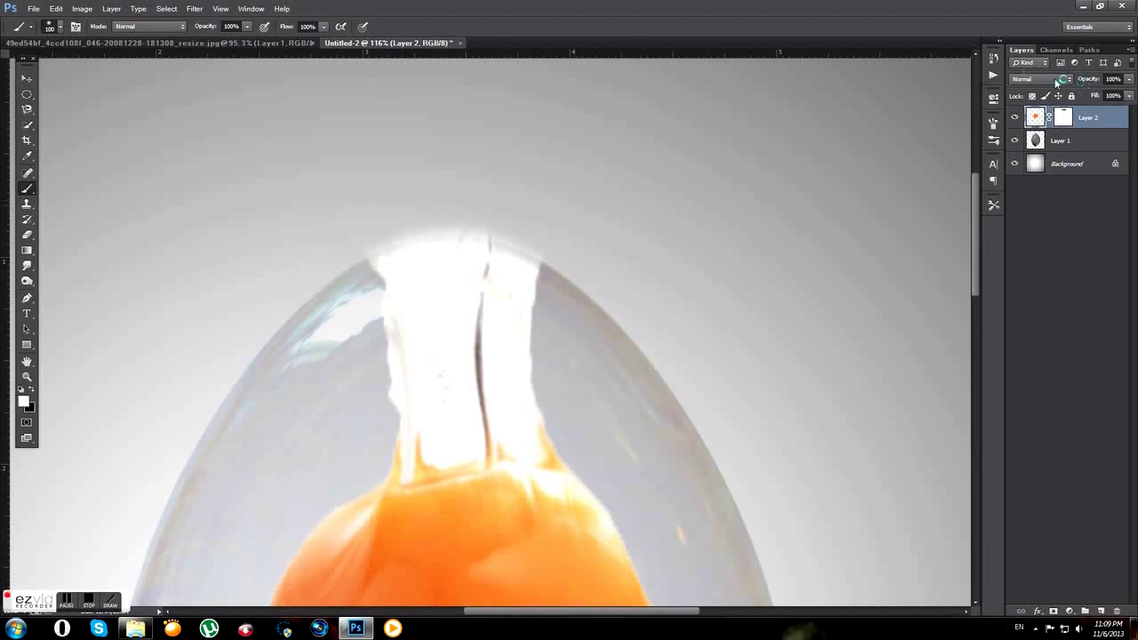
# Set Layer 2's blend mode to Multiply so the tissue turns translucent.
pyautogui.click(1056, 80)
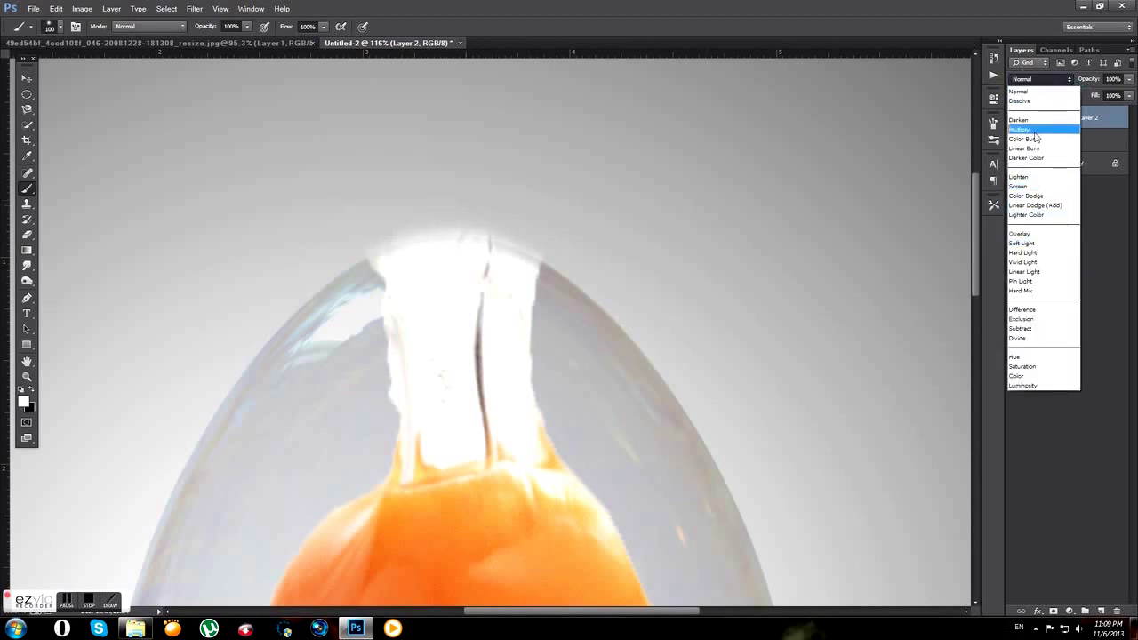
pyautogui.click(1031, 129)
pyautogui.rightClick(612, 186)
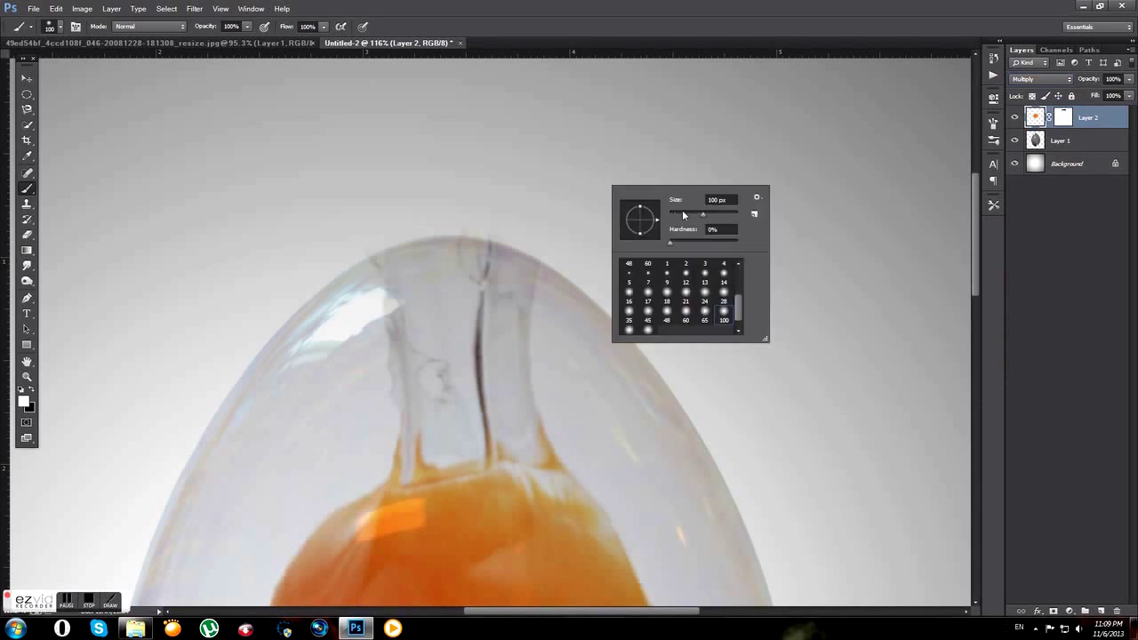
pyautogui.click(479, 217)
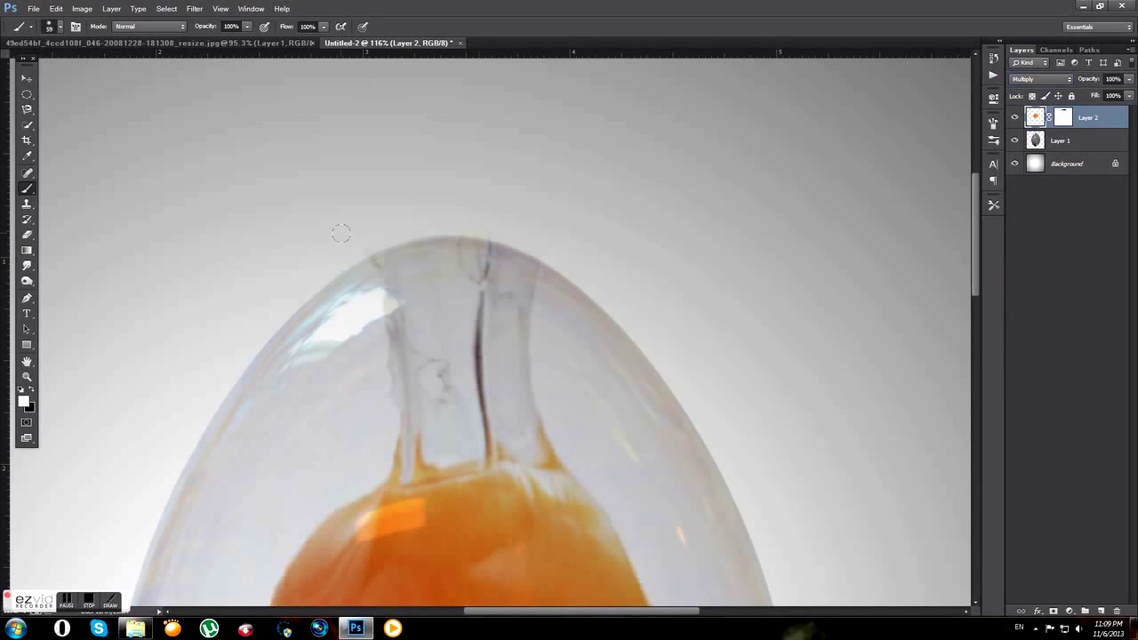
# Zoom the view and select Layer 1, the bubble egg layer.
pyautogui.scroll(-3, 388, 211)
pyautogui.scroll(-2, 469, 318)
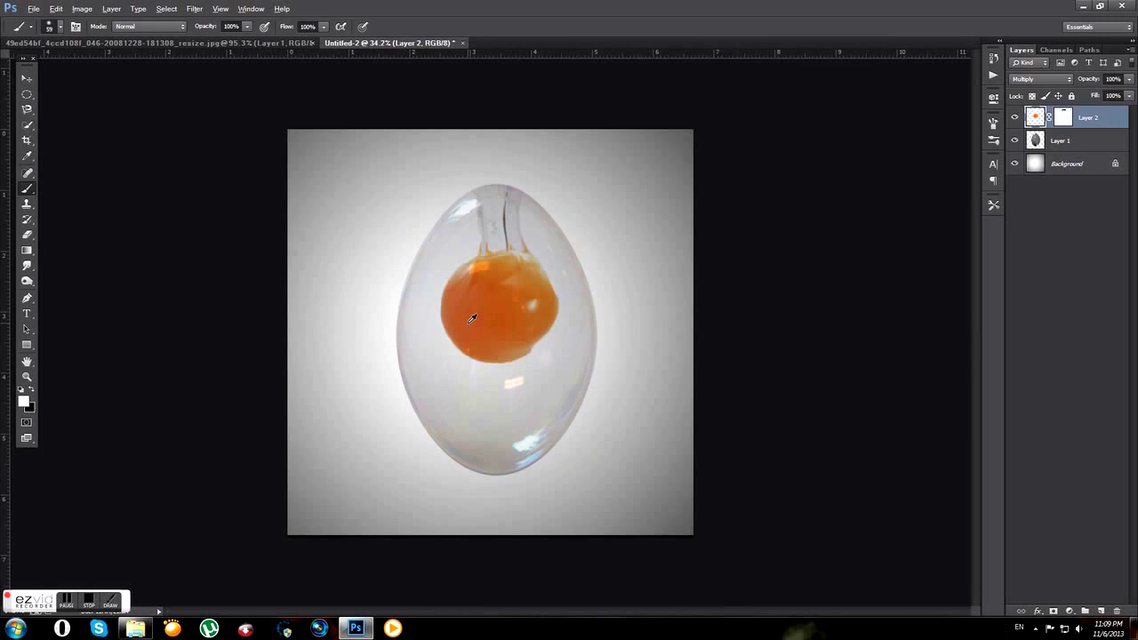
pyautogui.scroll(1, 472, 318)
pyautogui.scroll(2, 472, 318)
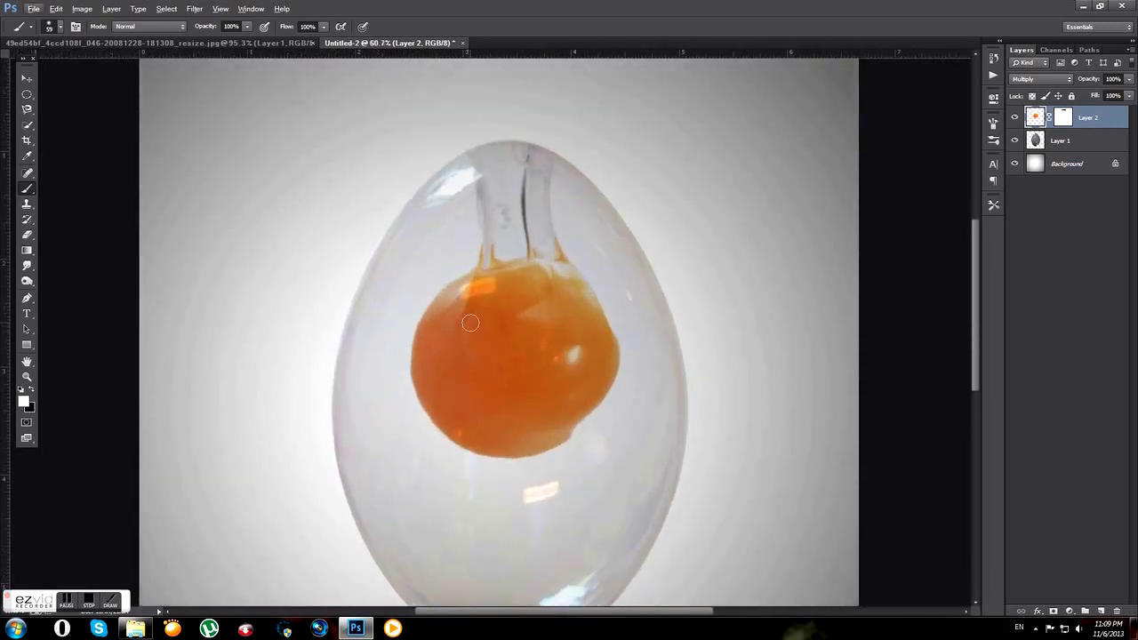
pyautogui.click(1056, 143)
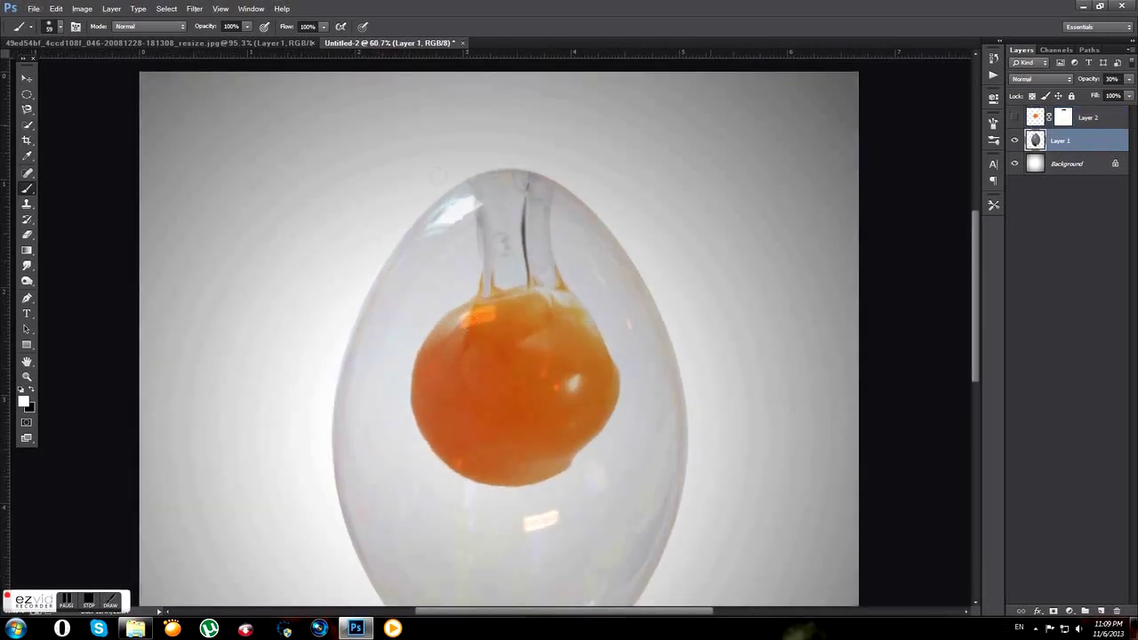
# Smudge the egg's lower-right highlight at 57% strength, then undo the last stroke.
pyautogui.click(27, 267)
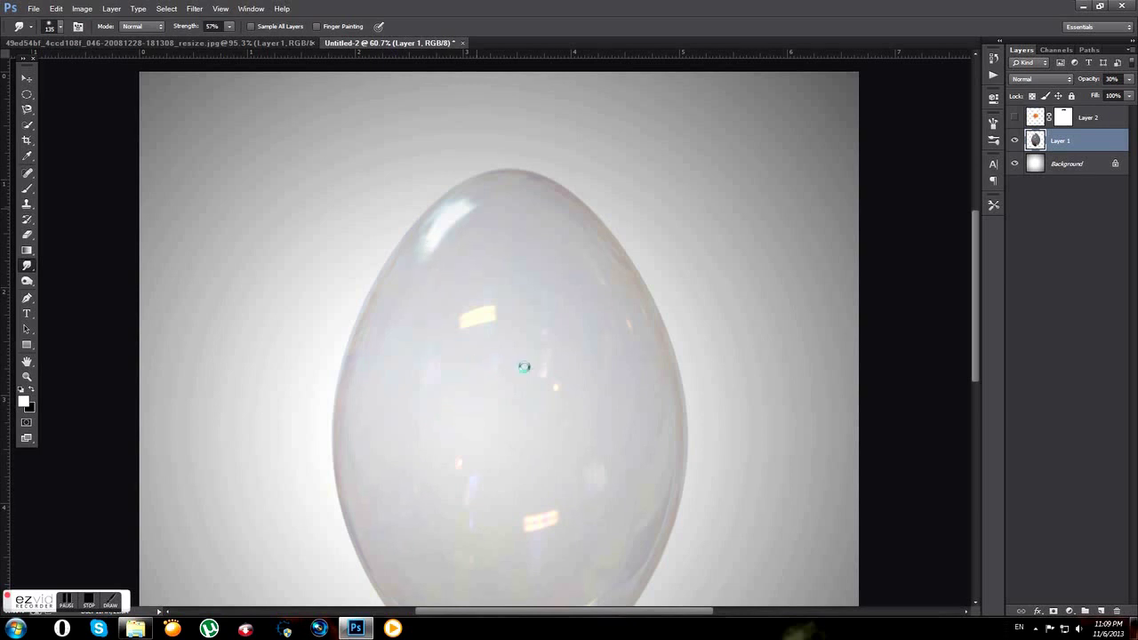
pyautogui.scroll(-2, 536, 447)
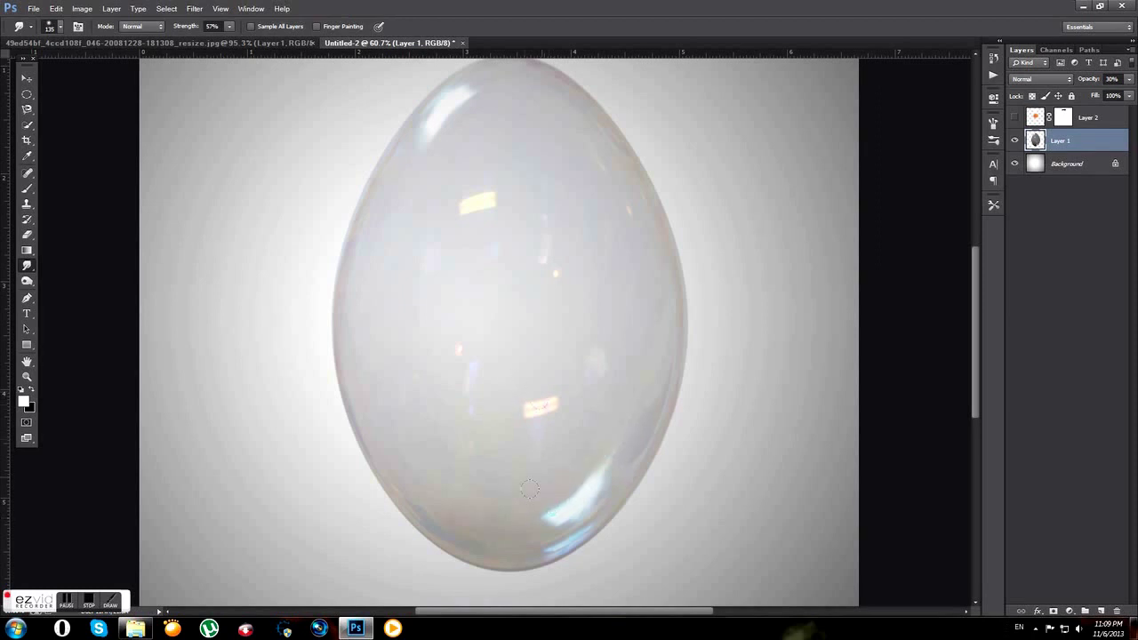
pyautogui.moveTo(548, 506); pyautogui.dragTo(533, 525)
pyautogui.hotkey('ctrl', 'z')
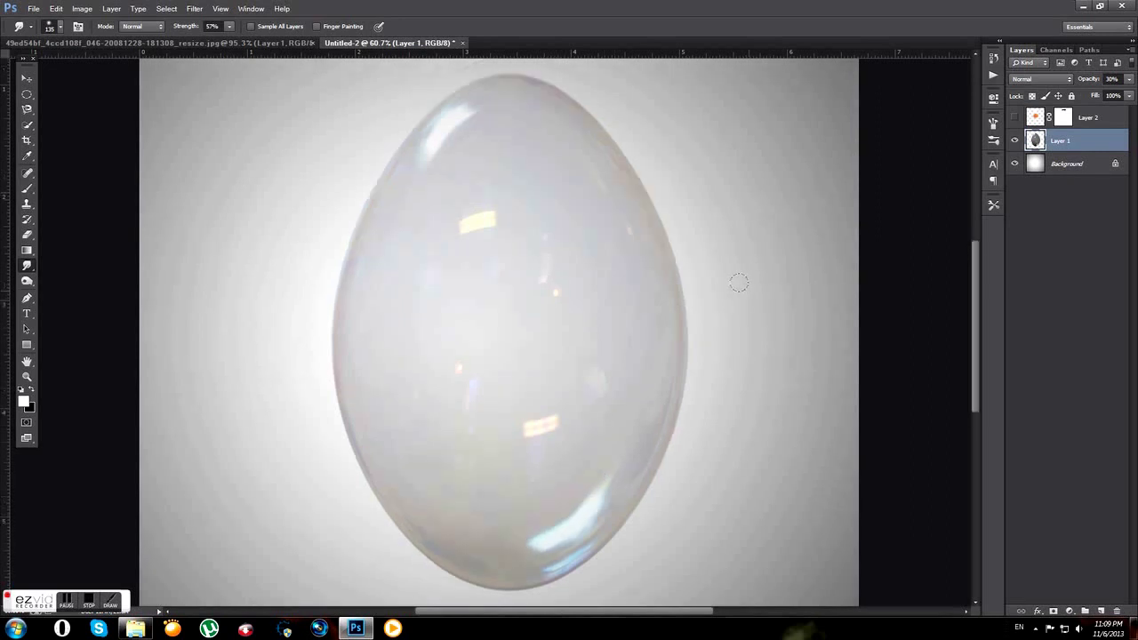
# Show the yolk layer again and stamp a merged copy of all visible layers.
pyautogui.click(1014, 119)
pyautogui.scroll(-3, 536, 251)
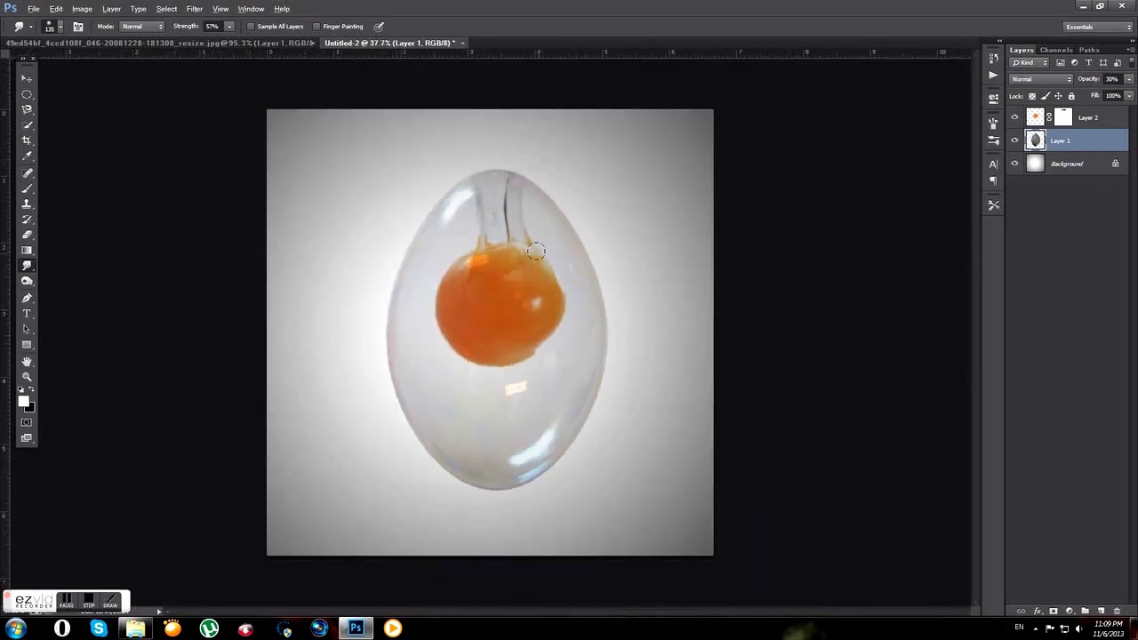
pyautogui.scroll(1, 505, 252)
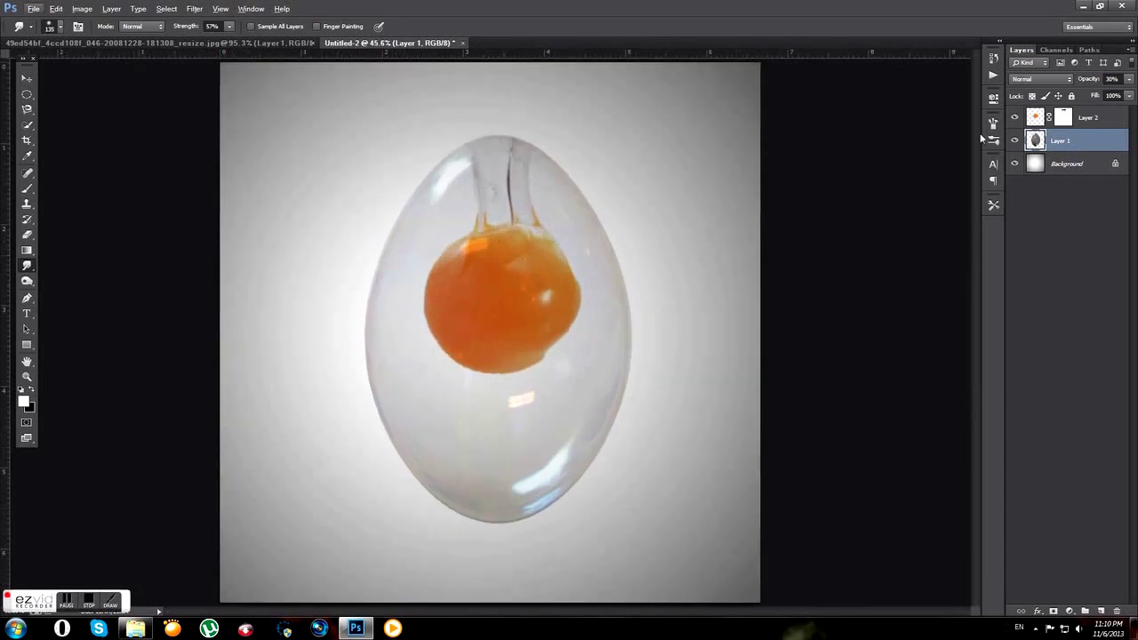
pyautogui.click(1096, 118)
pyautogui.hotkey('ctrl', 'shift', 'alt', 'e')
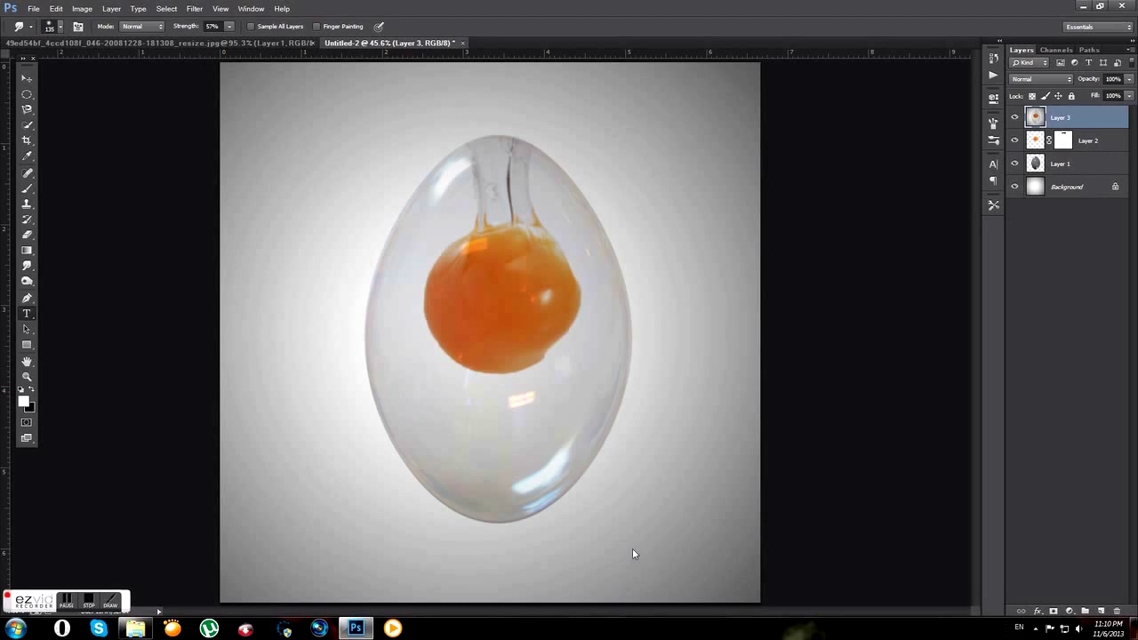
# Write the author's name as a 20 pt white signature at the lower right.
pyautogui.press('t')
pyautogui.click(606, 525)
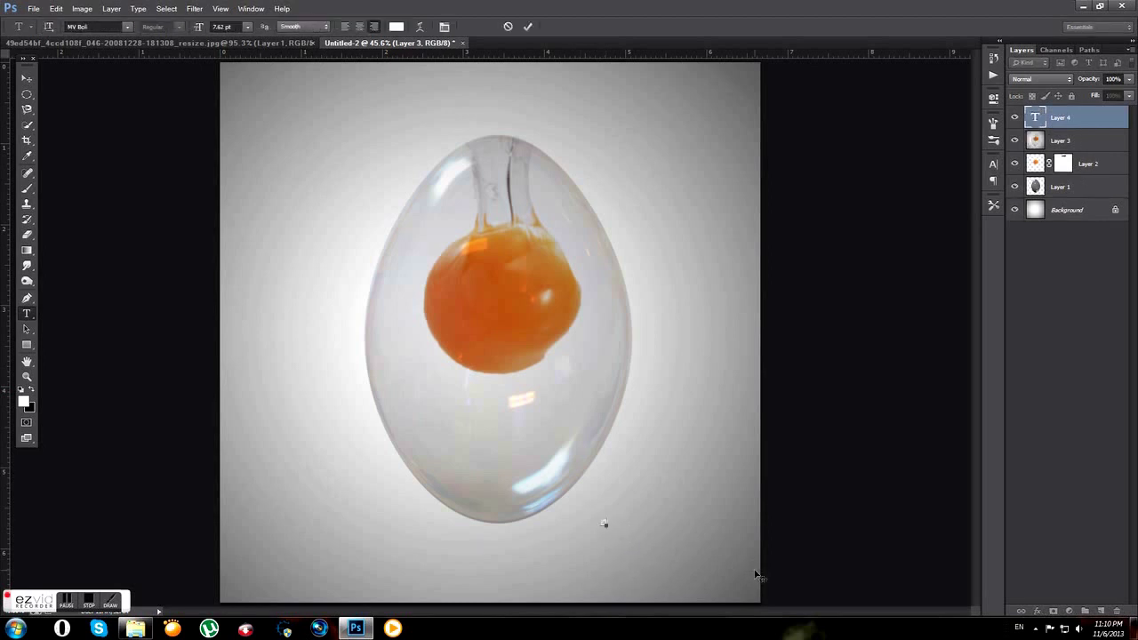
pyautogui.write('Cider')
pyautogui.write(' Odanovic')
pyautogui.hotkey('ctrl', 'a')
pyautogui.write('20')
pyautogui.press('Return')
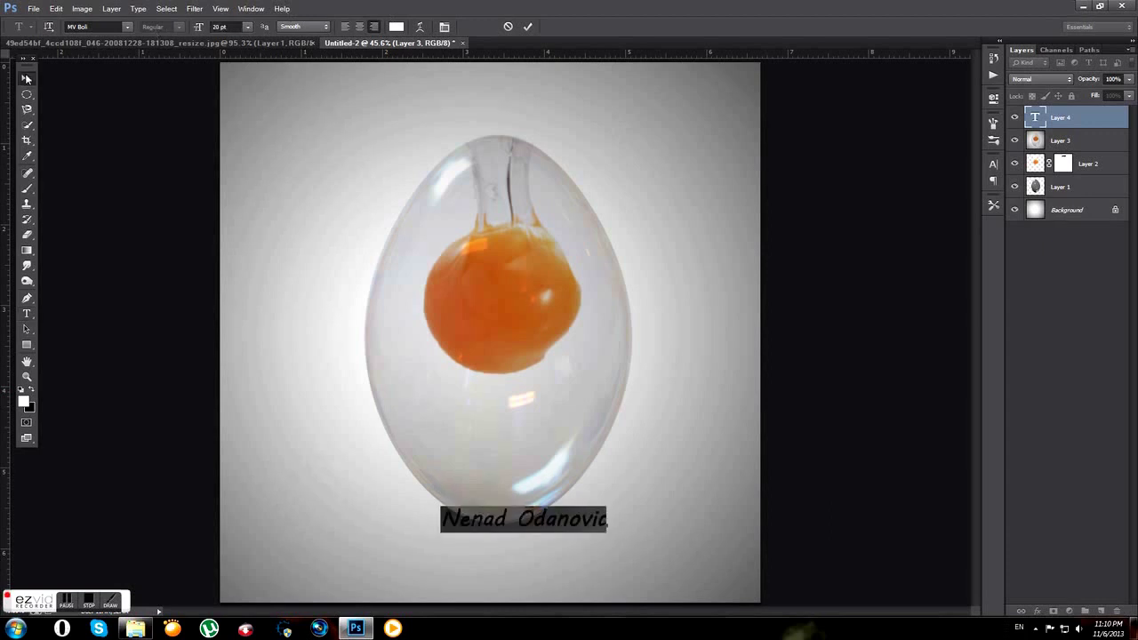
pyautogui.moveTo(622, 537); pyautogui.dragTo(736, 577)
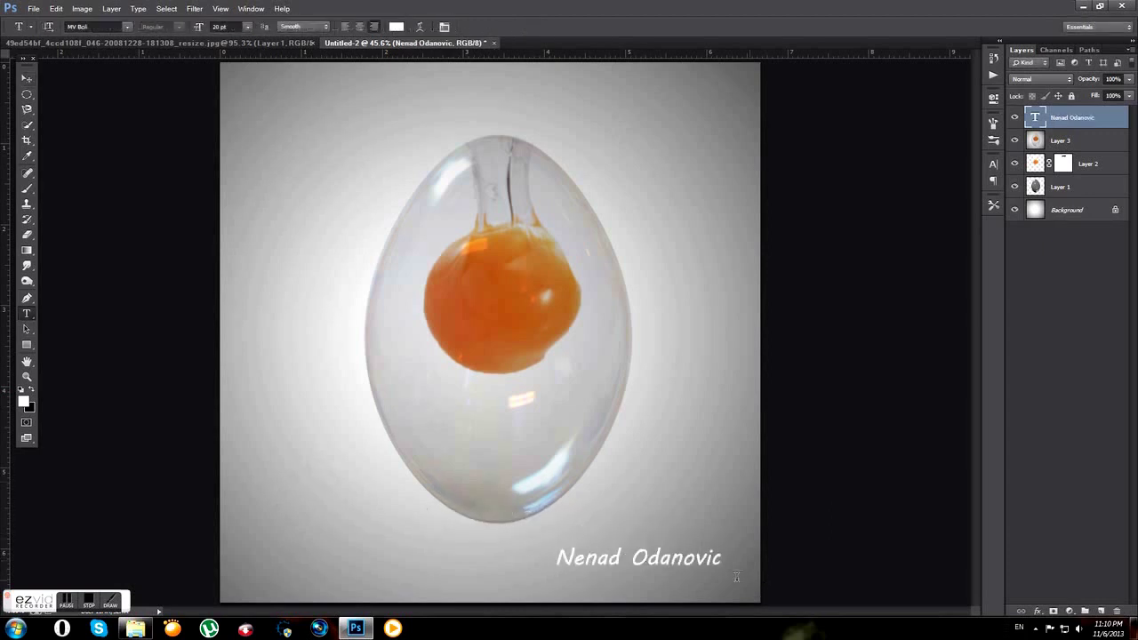
# Centre the signature's two lines and move it fully inside the canvas.
pyautogui.click(637, 552)
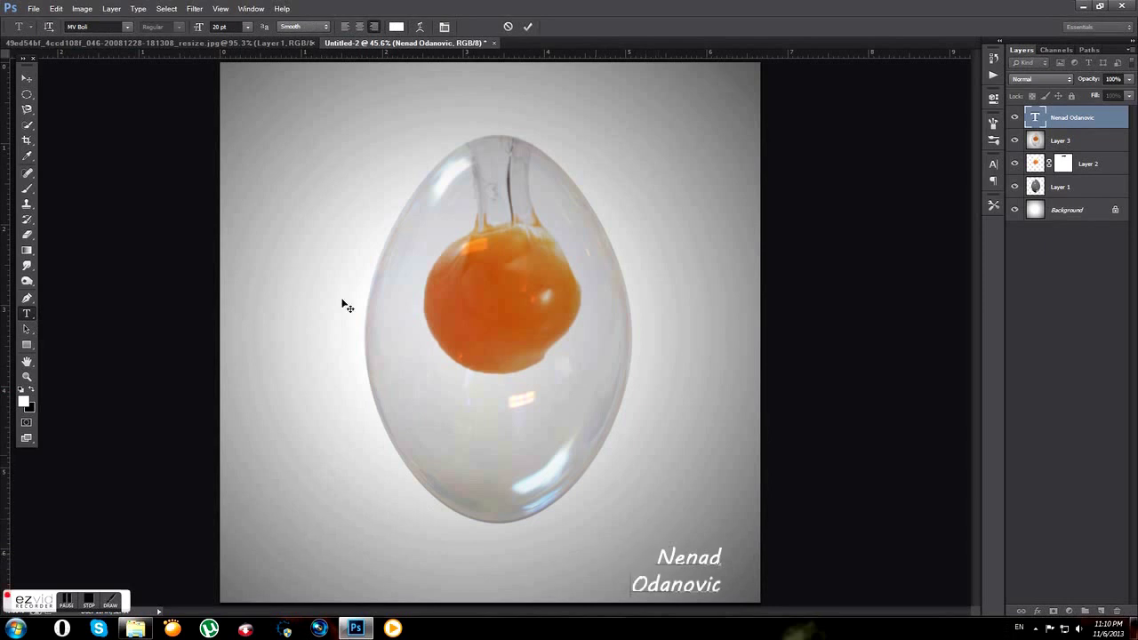
pyautogui.hotkey('ctrl', 'a')
pyautogui.click(358, 31)
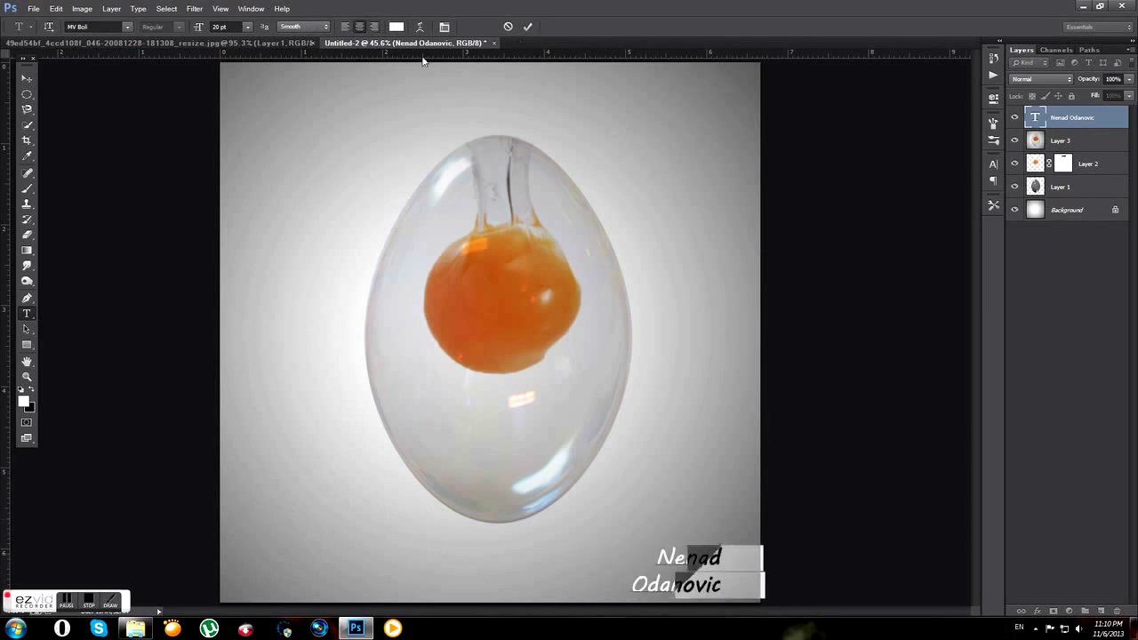
pyautogui.click(26, 78)
pyautogui.moveTo(721, 576); pyautogui.dragTo(686, 563)
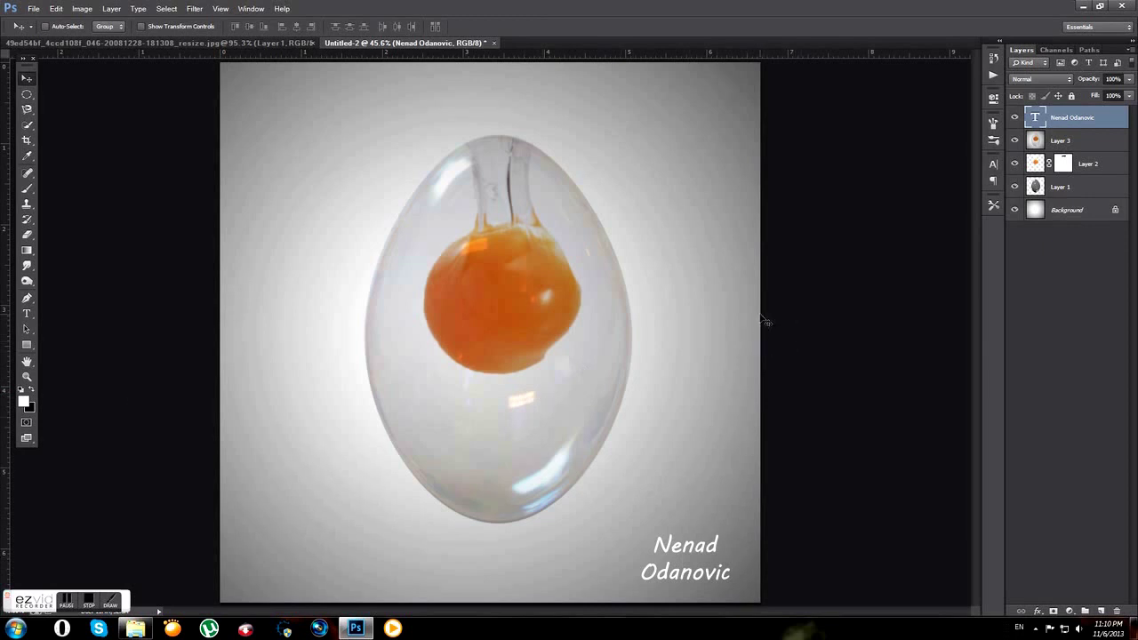
# Duplicate the signature above itself and clear the copy's text to form a small mark.
pyautogui.moveTo(659, 570); pyautogui.dragTo(659, 479)
pyautogui.click(26, 313)
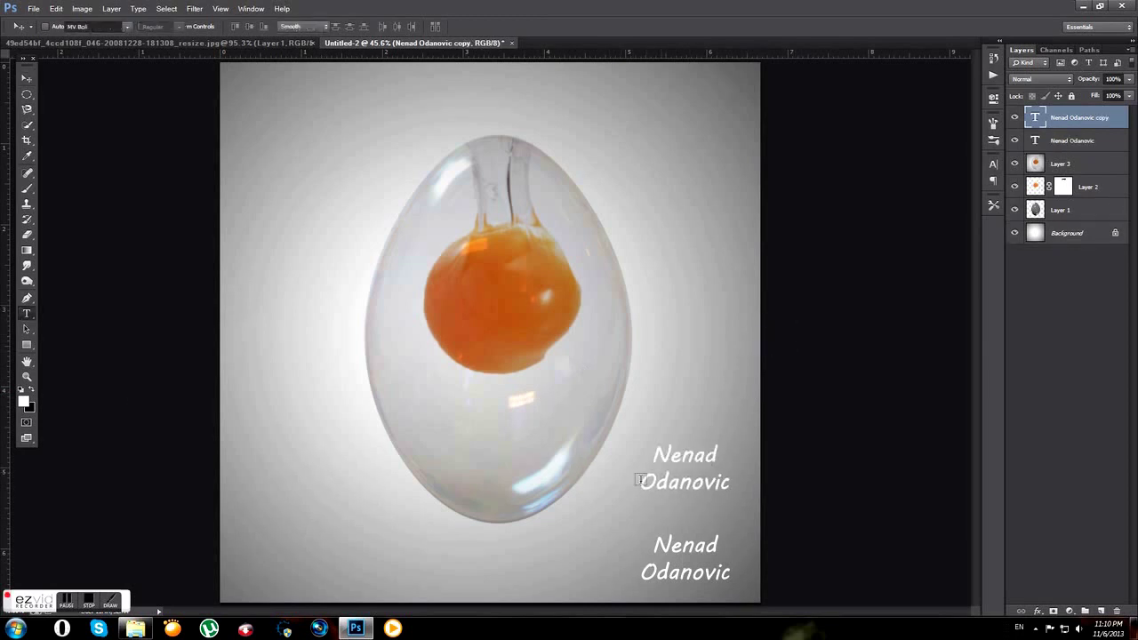
pyautogui.click(639, 480)
pyautogui.hotkey('ctrl', 'a')
pyautogui.press('BackSpace')
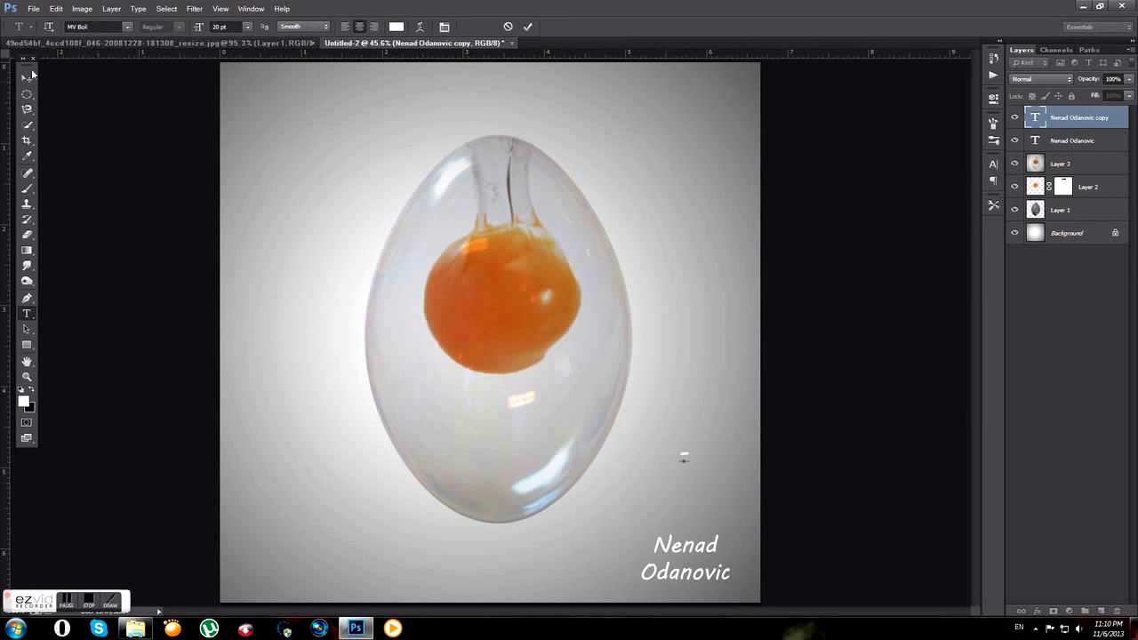
pyautogui.click(32, 73)
# Rotate the mark about -22° and place it over the final c as an accent.
pyautogui.hotkey('ctrl', 't')
pyautogui.moveTo(718, 419); pyautogui.dragTo(698, 412)
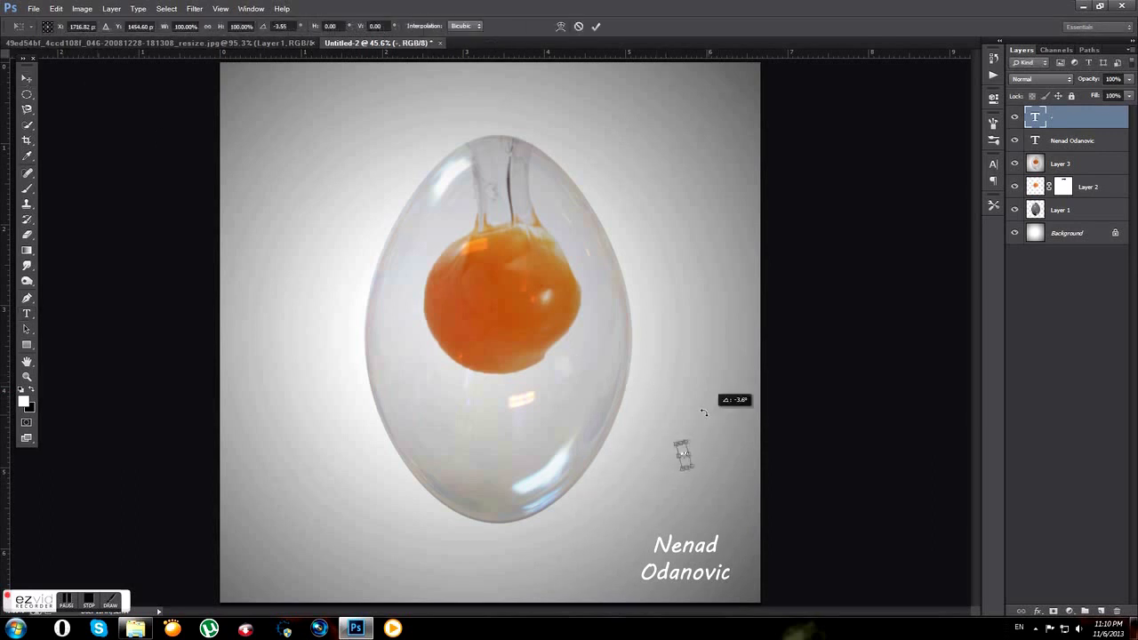
pyautogui.press('Return')
pyautogui.moveTo(693, 459); pyautogui.dragTo(738, 568)
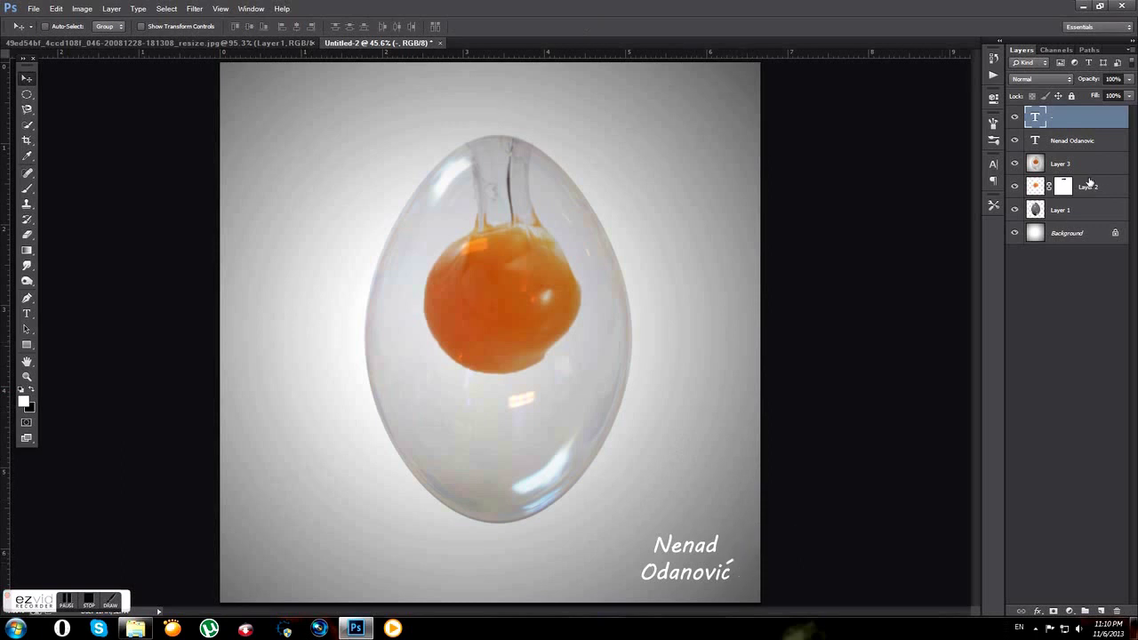
# Stamp all visible layers onto a new top layer named 'konacno'.
pyautogui.hotkey('ctrl', 'shift', 'alt', 'e')
pyautogui.doubleClick(1061, 120)
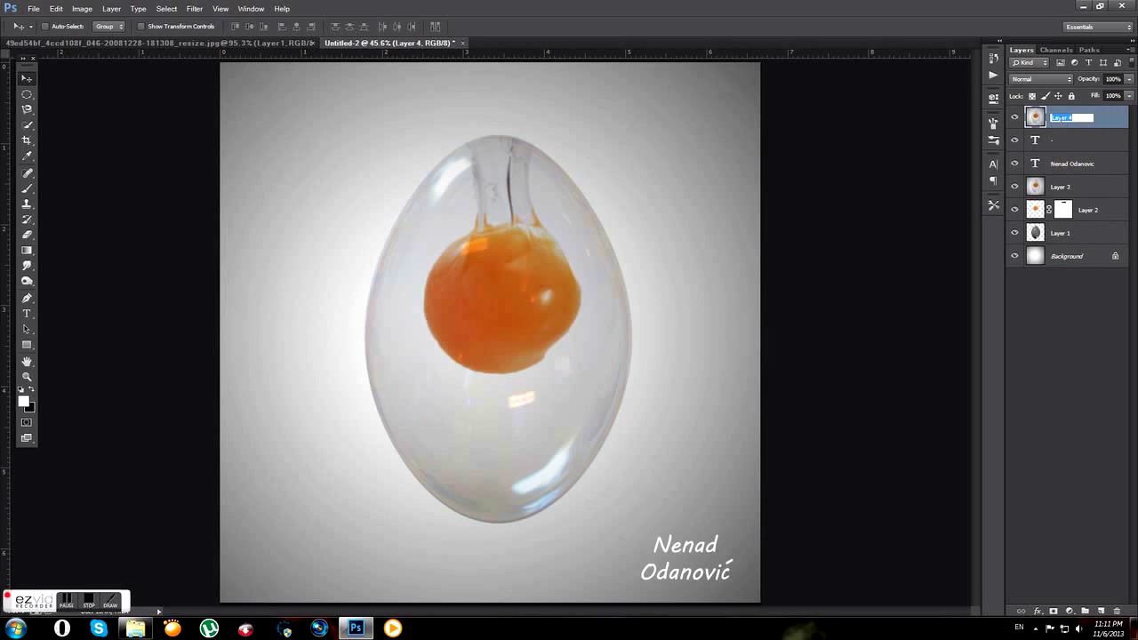
pyautogui.write('cno')
pyautogui.press('Return')
# Hide the upper layers and the egg to review the build-up, then show everything again.
pyautogui.moveTo(1014, 117); pyautogui.dragTo(1017, 212)
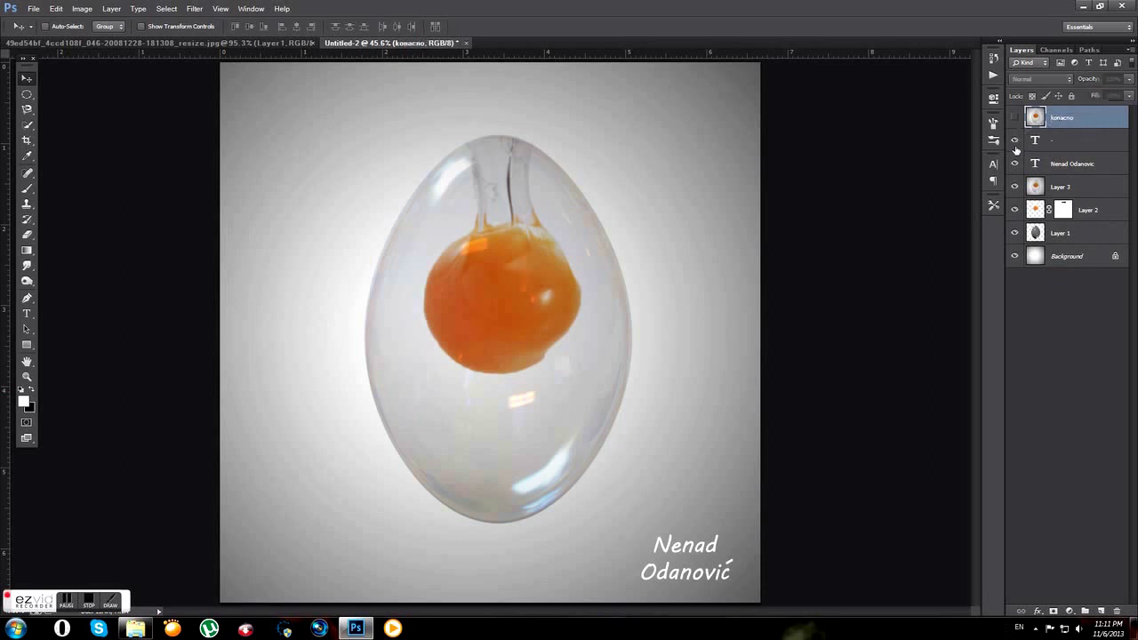
pyautogui.click(1014, 233)
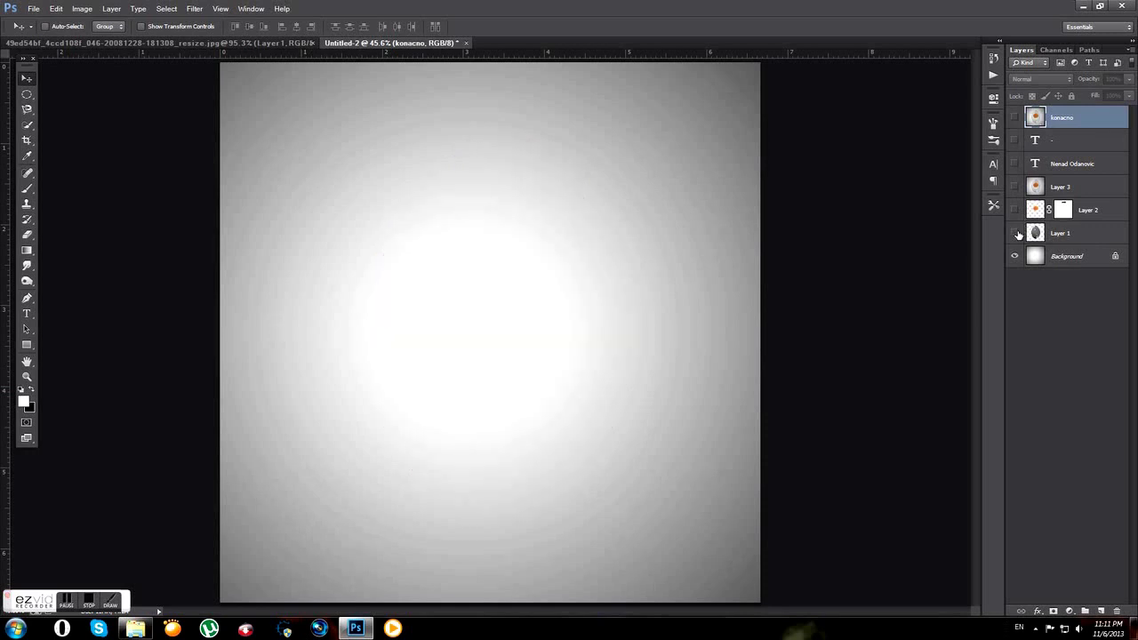
pyautogui.click(1014, 233)
pyautogui.click(1014, 210)
pyautogui.moveTo(1016, 190); pyautogui.dragTo(1016, 135)
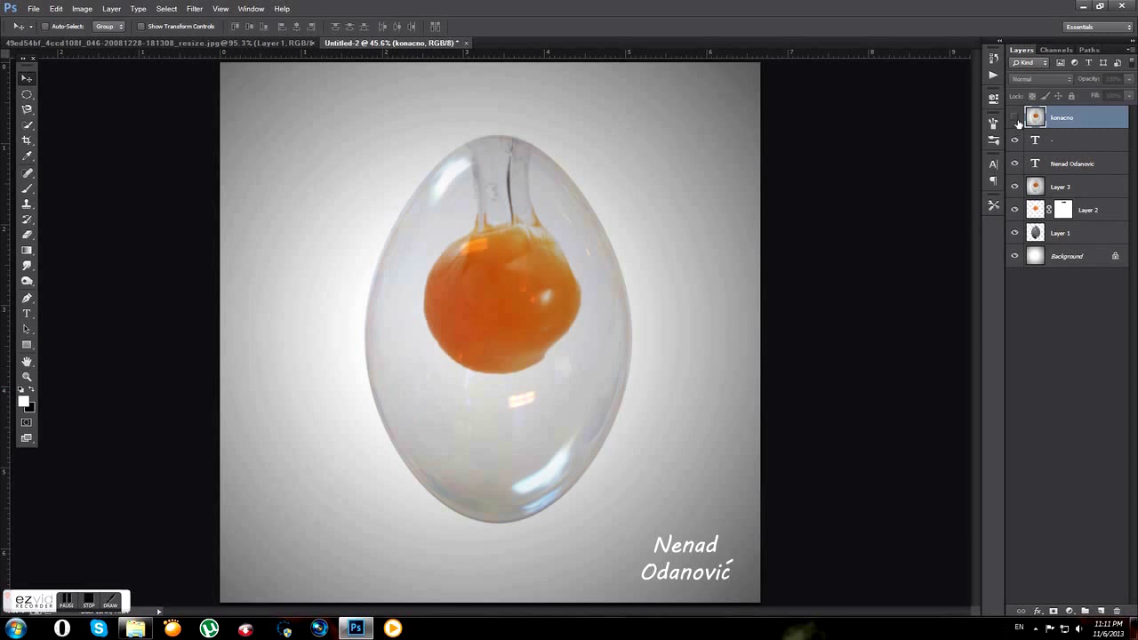